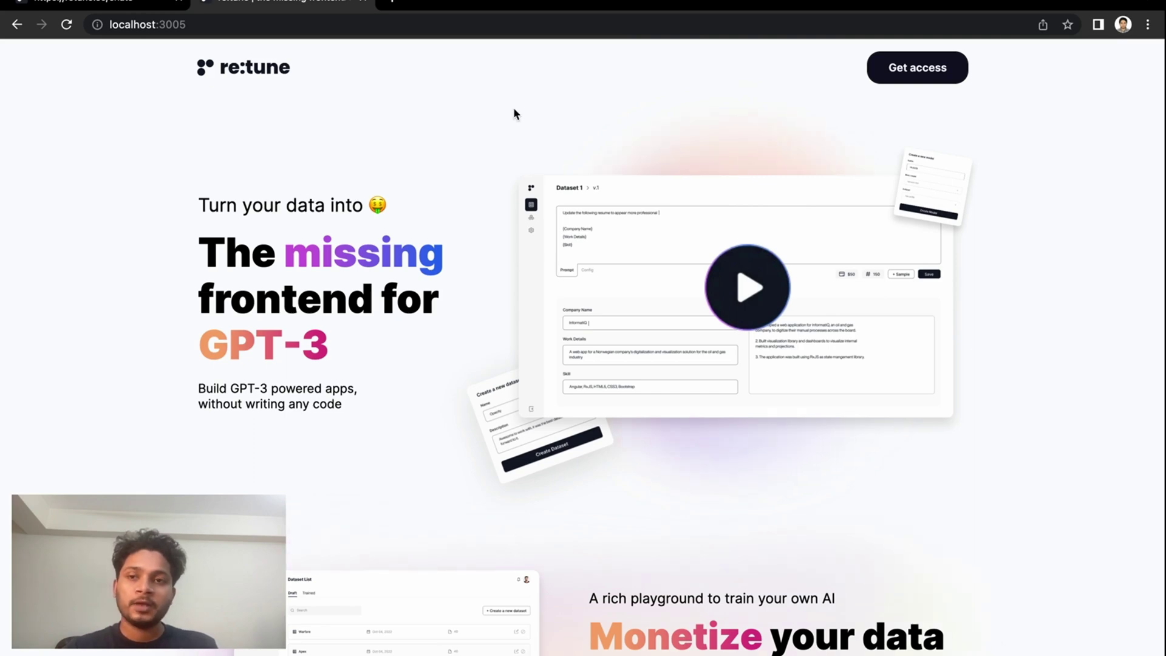
- Open the Chat Widget Demo chatbot from the re:tune Chatbots list
left_click(123, 3)
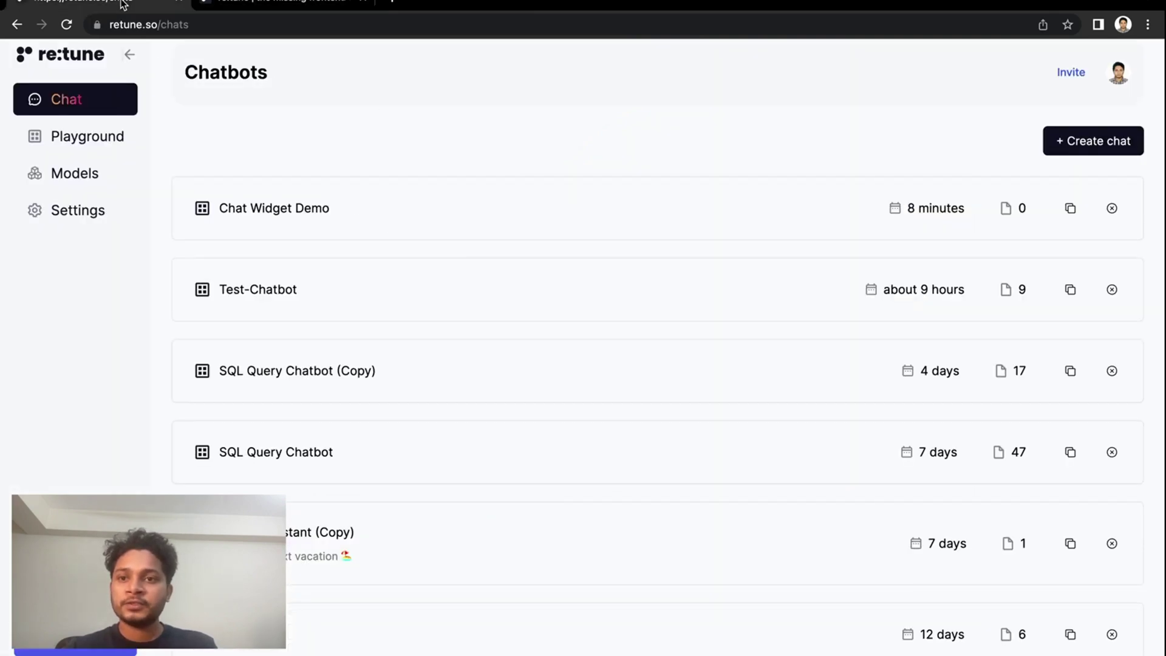
scroll(327, 120, "down", 1)
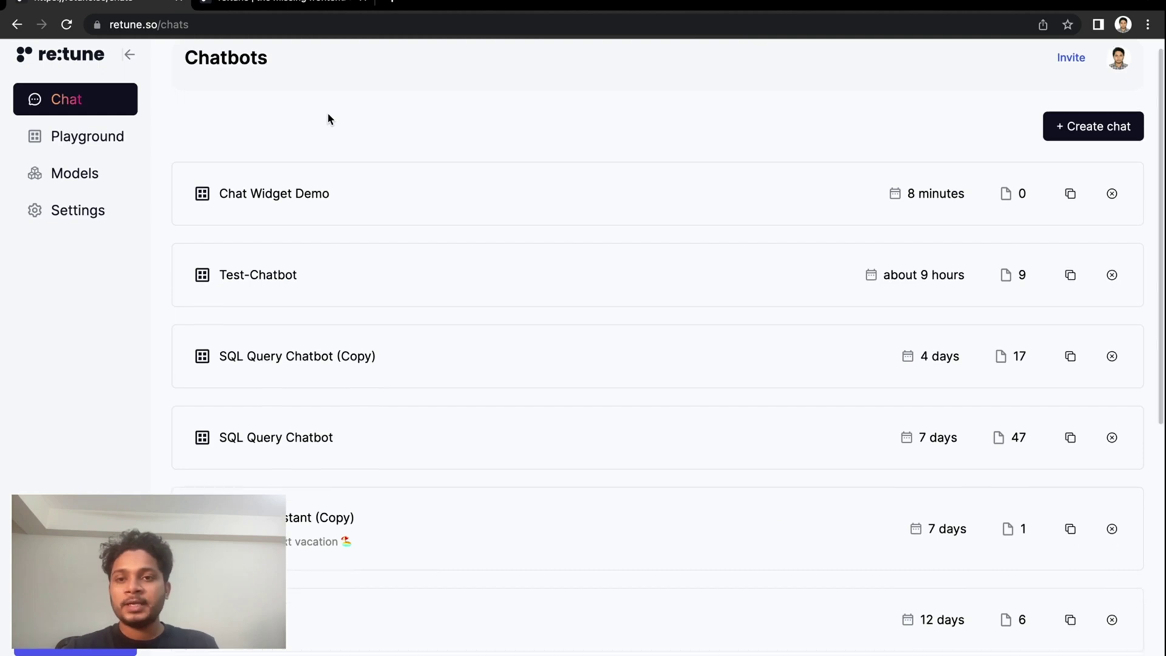
left_click(276, 198)
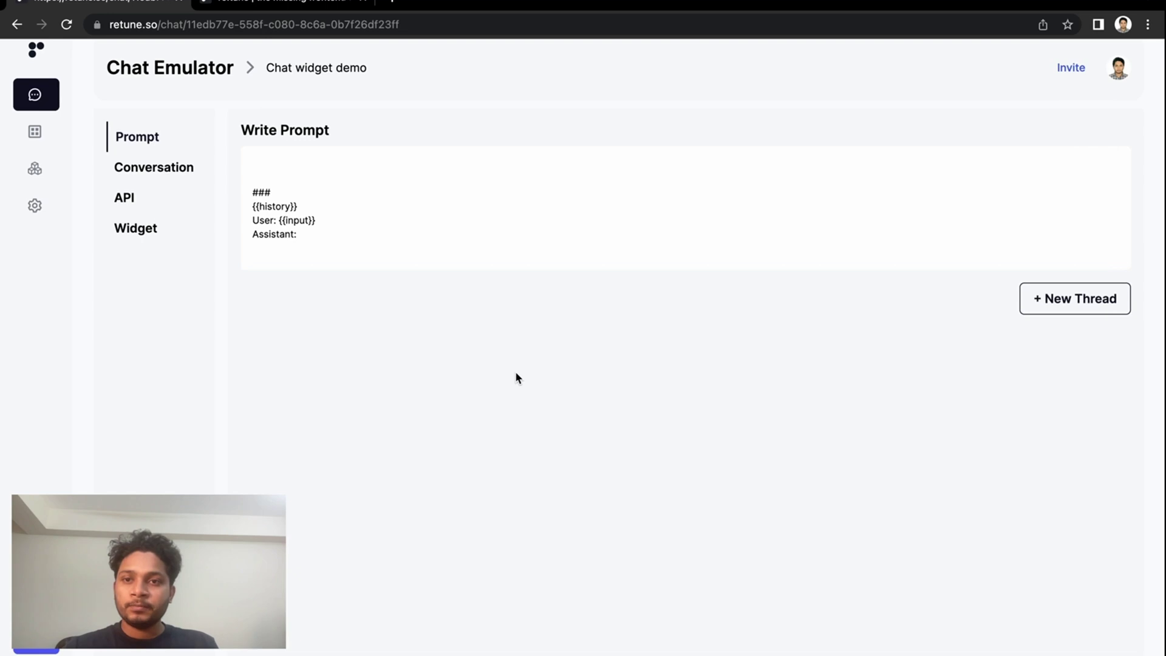
- Look over the localhost landing page, then return to the Chat widget demo emulator
left_click(333, 5)
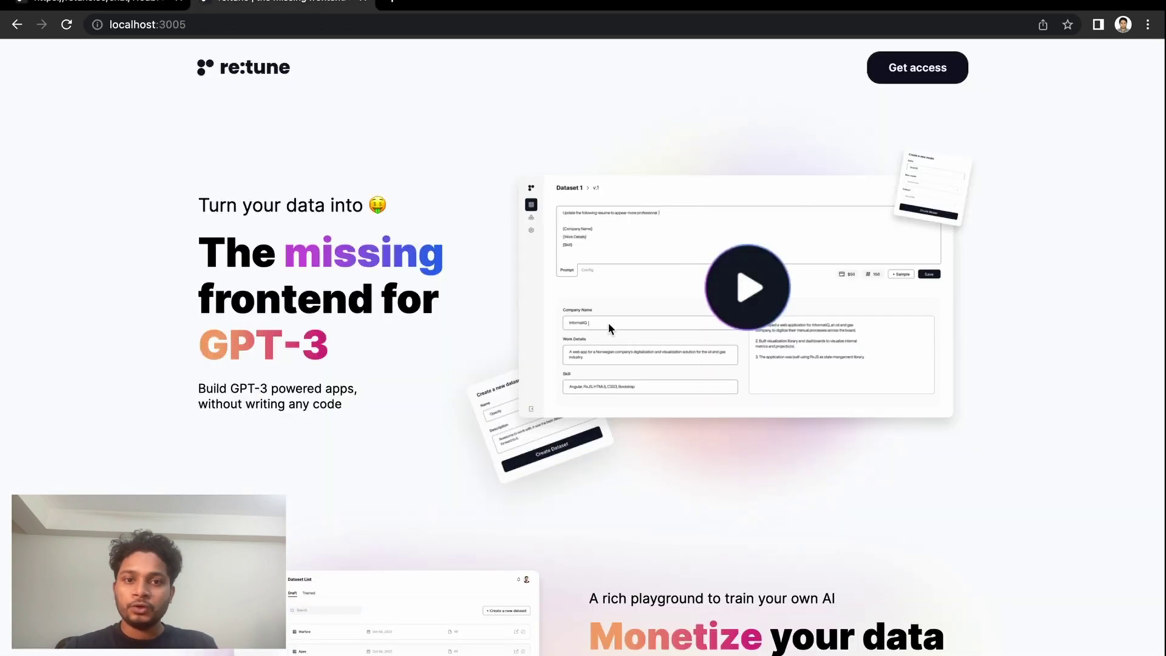
scroll(608, 322, "down", 3)
scroll(607, 322, "down", 8)
scroll(607, 328, "up", 2)
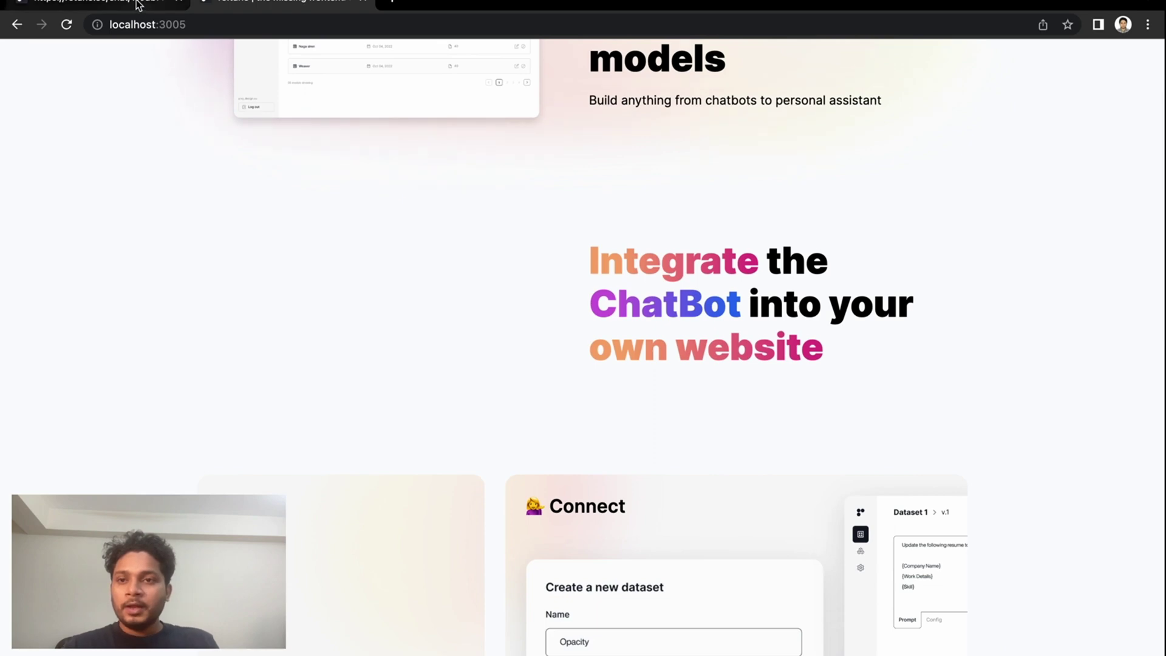
left_click(98, 5)
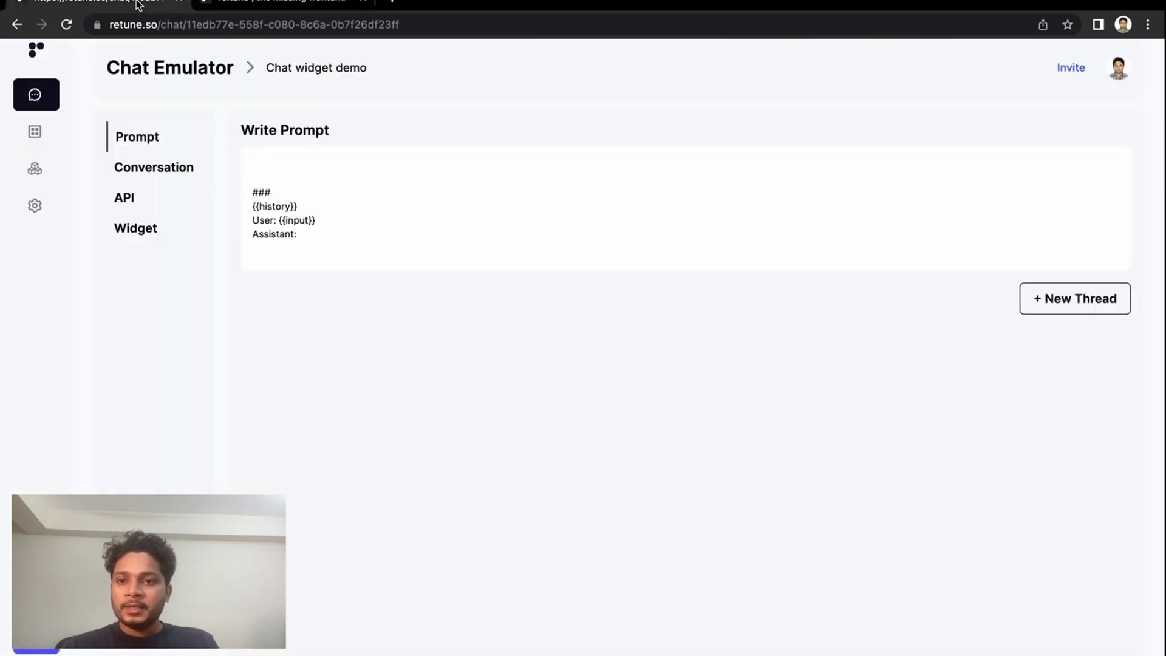
left_click(152, 235)
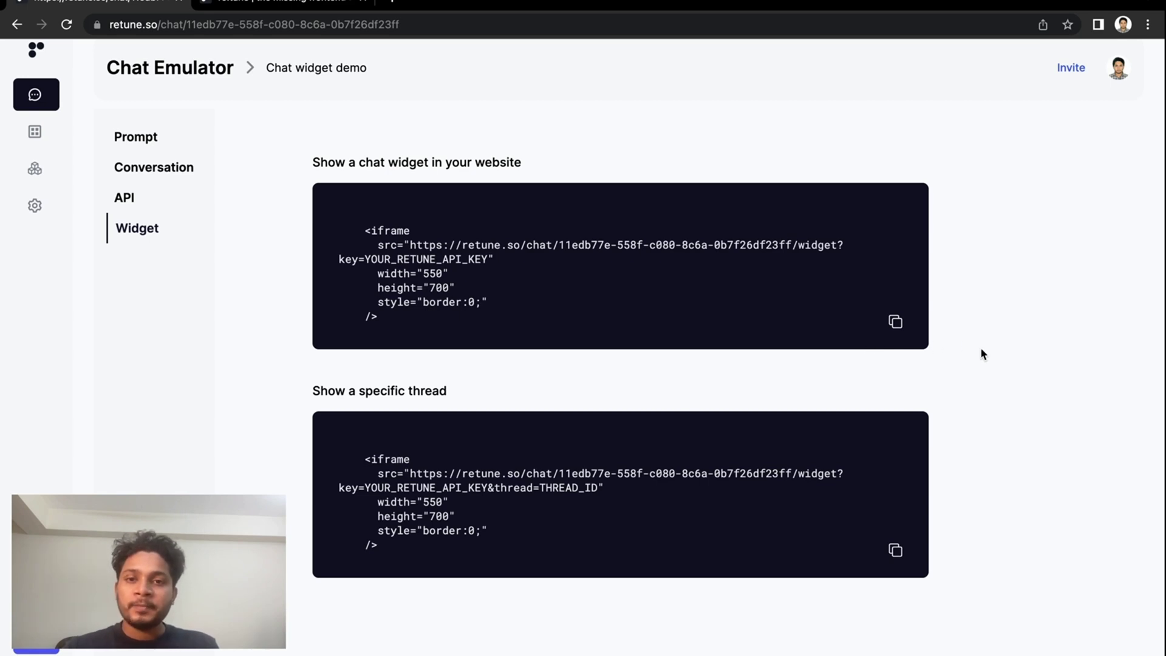
triple_click(476, 252)
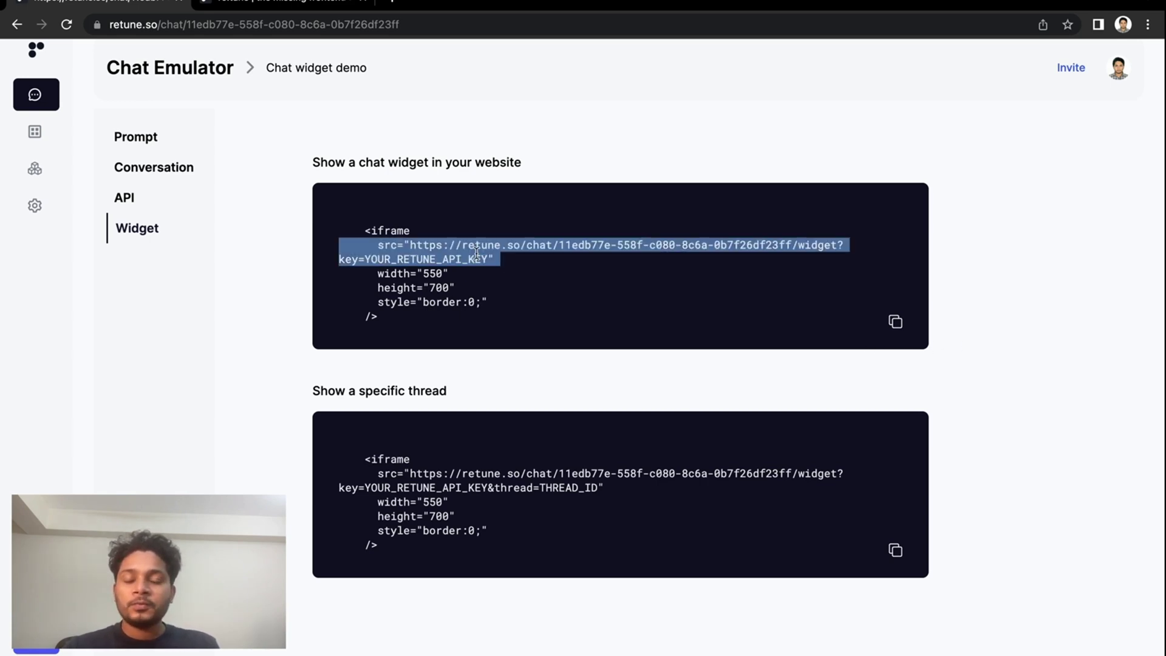
double_click(477, 254)
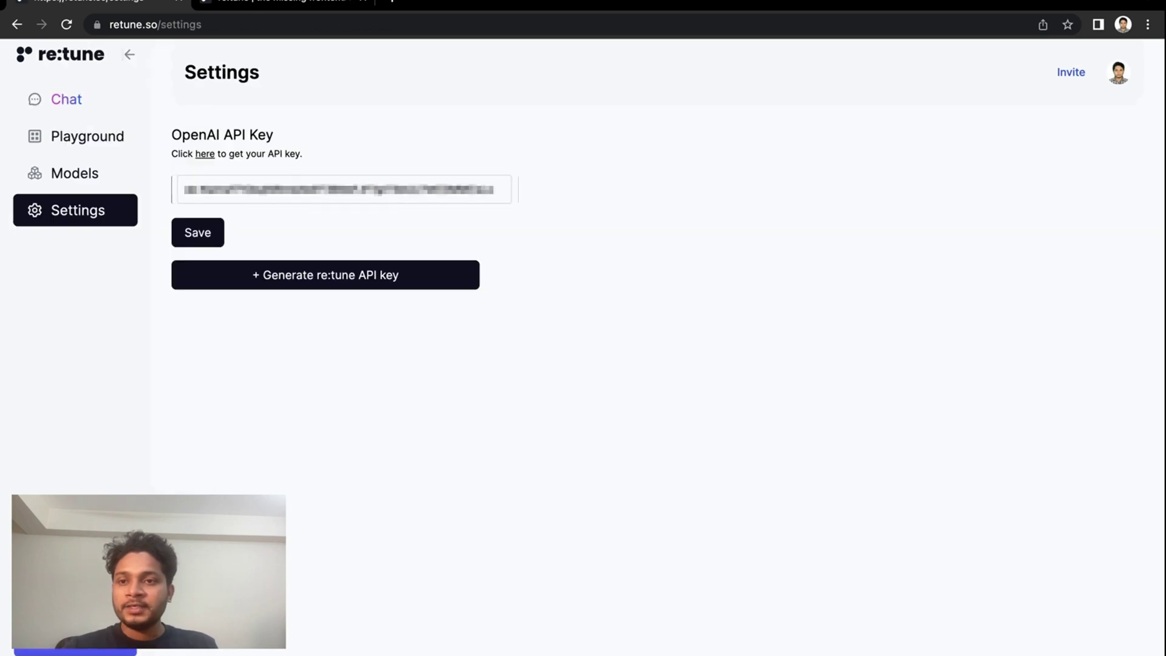
- Generate a re:tune API key and copy the Chat Widget Demo's first embed snippet, which now contains it
left_click(392, 274)
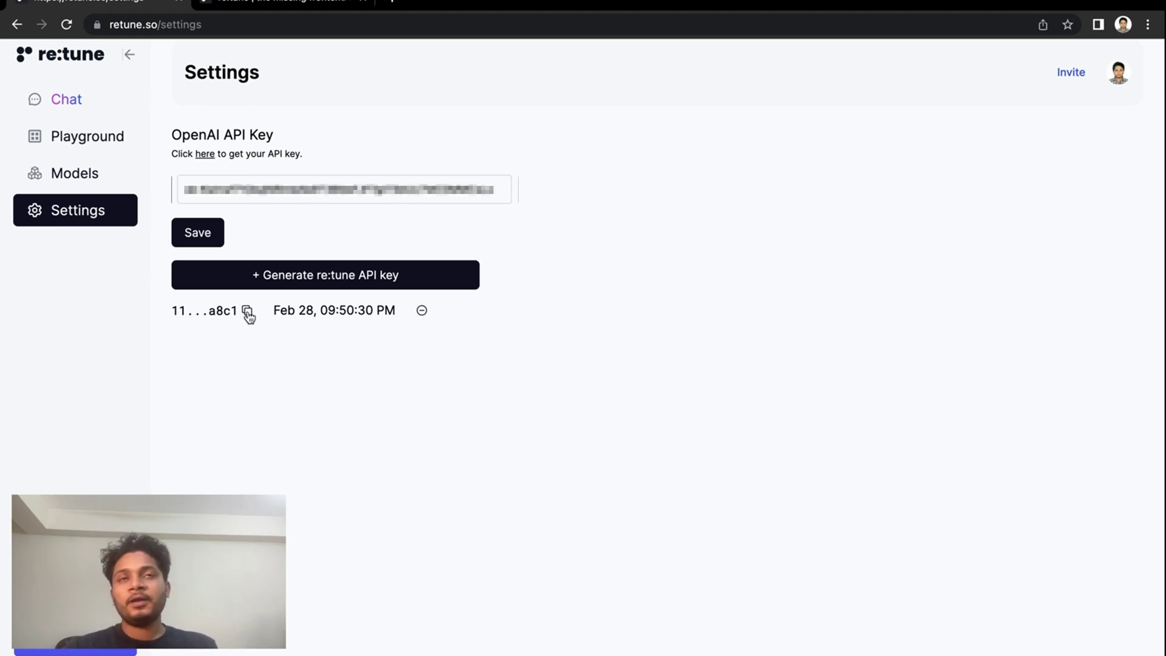
left_click(65, 113)
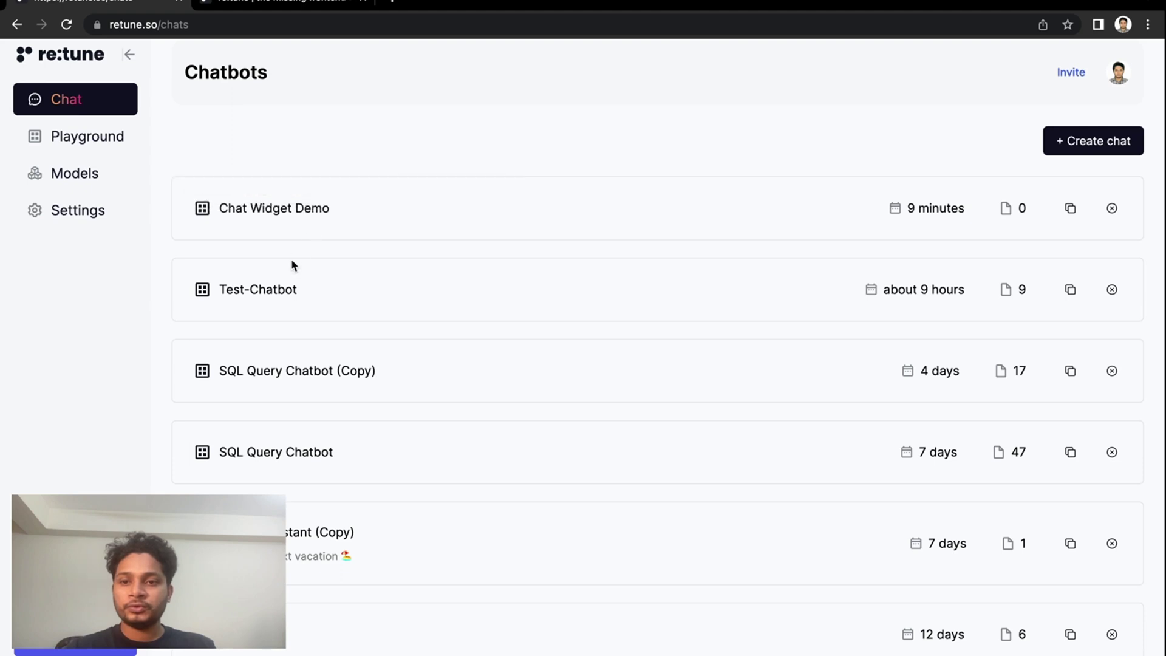
left_click(289, 206)
left_click(135, 237)
double_click(445, 271)
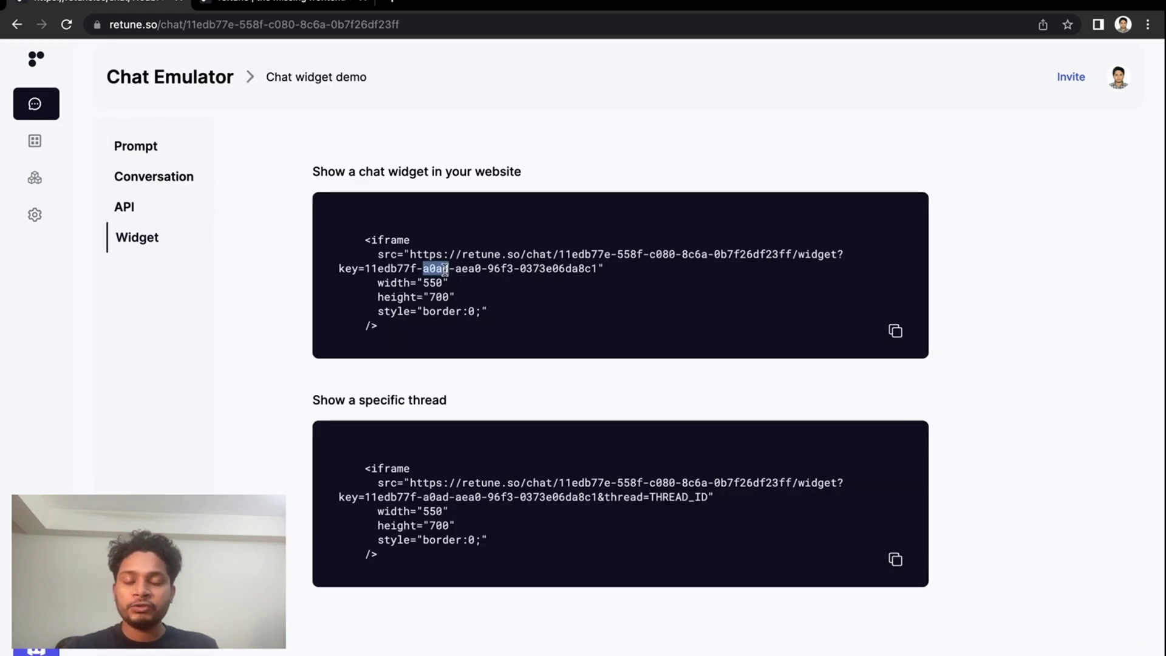
left_click(896, 331)
- Paste the iframe snippet into index.tsx at line 568 and indent it with Tab
key("super+Tab")
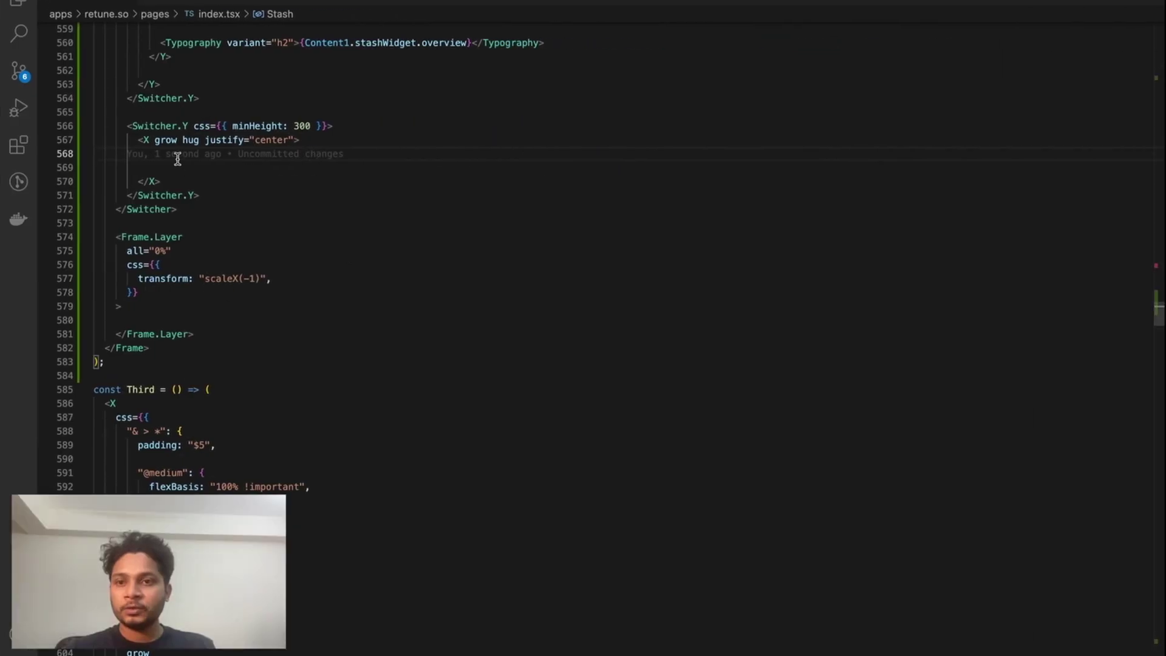
mouse_move(177, 157)
key("ctrl+v")
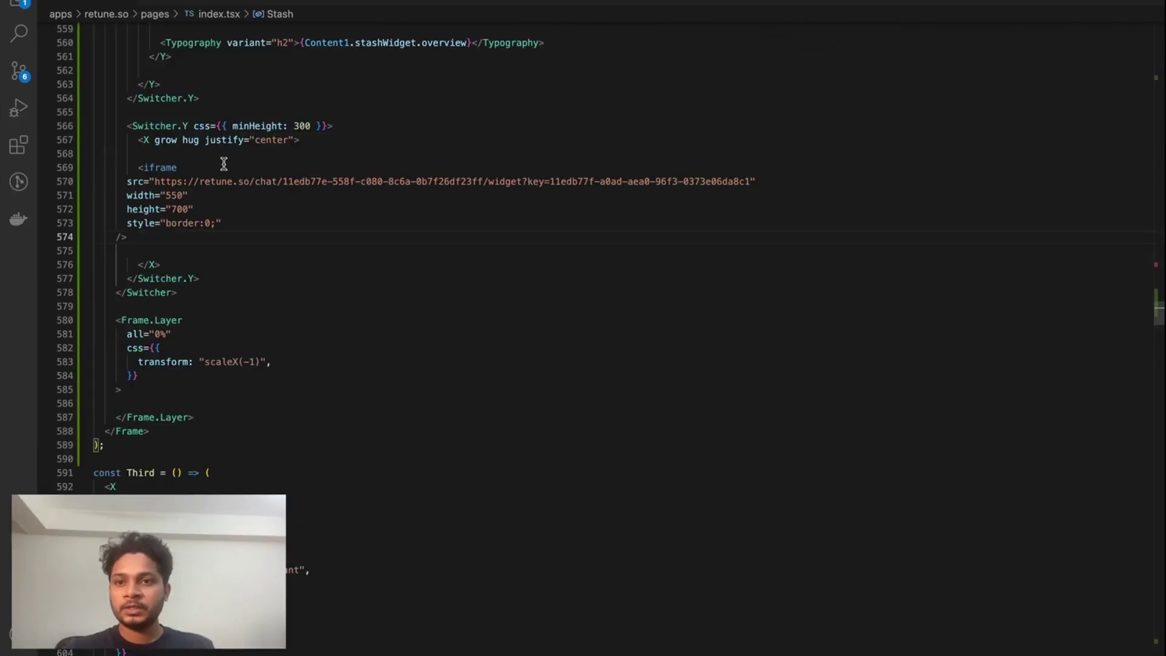
left_click(61, 209, "shift")
left_click(54, 181, "shift")
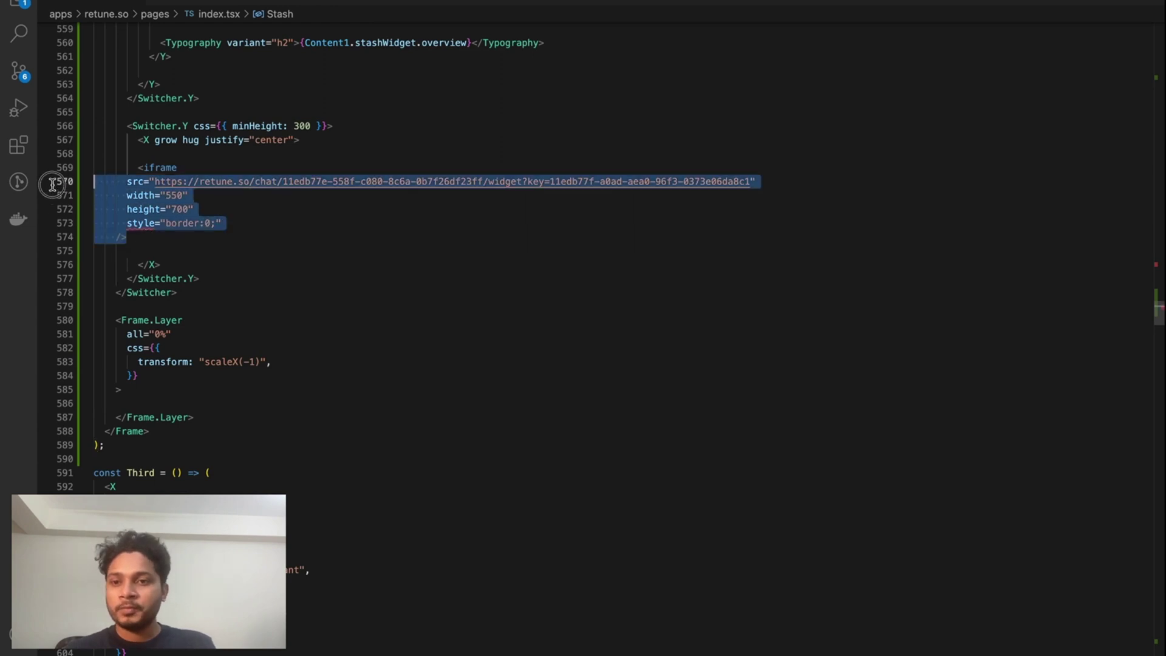
key("Tab")
- Delete the iframe's style="border:0;" line and the blank lines around it
left_click(173, 223)
triple_click(172, 223)
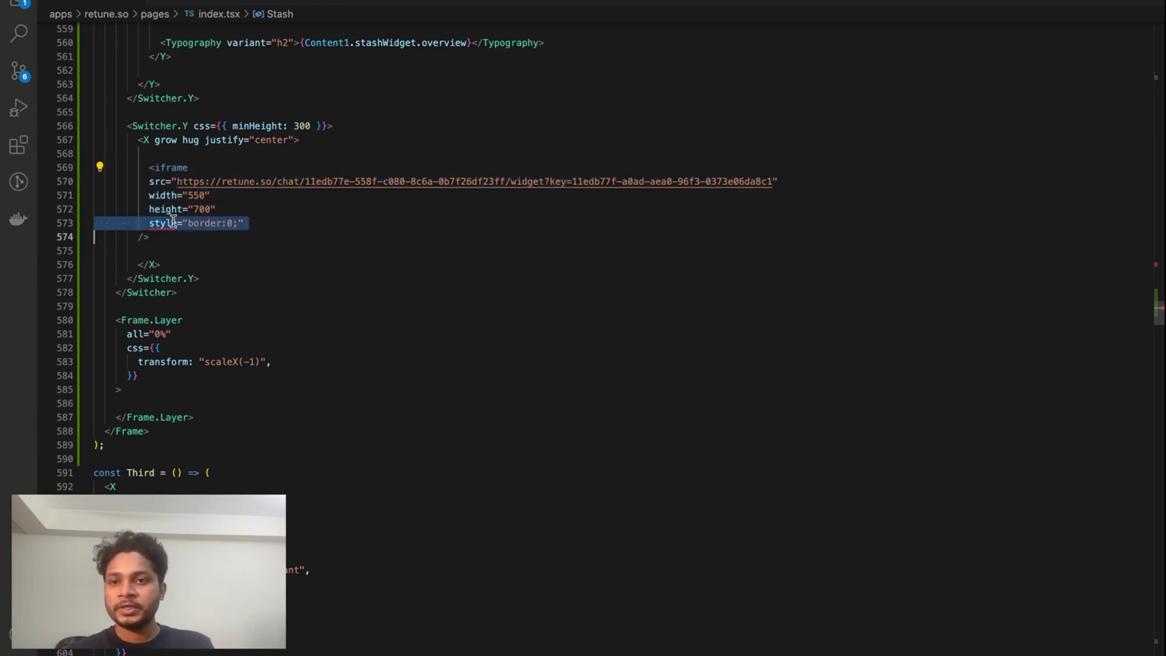
key("BackSpace")
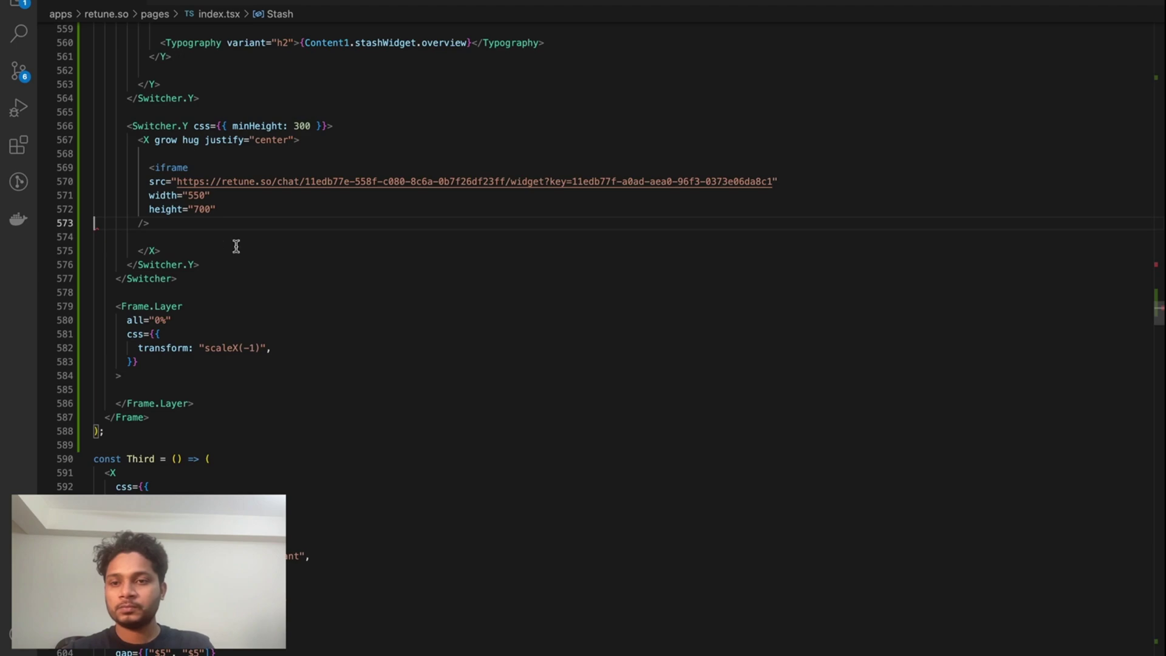
left_click(206, 240)
key("BackSpace")
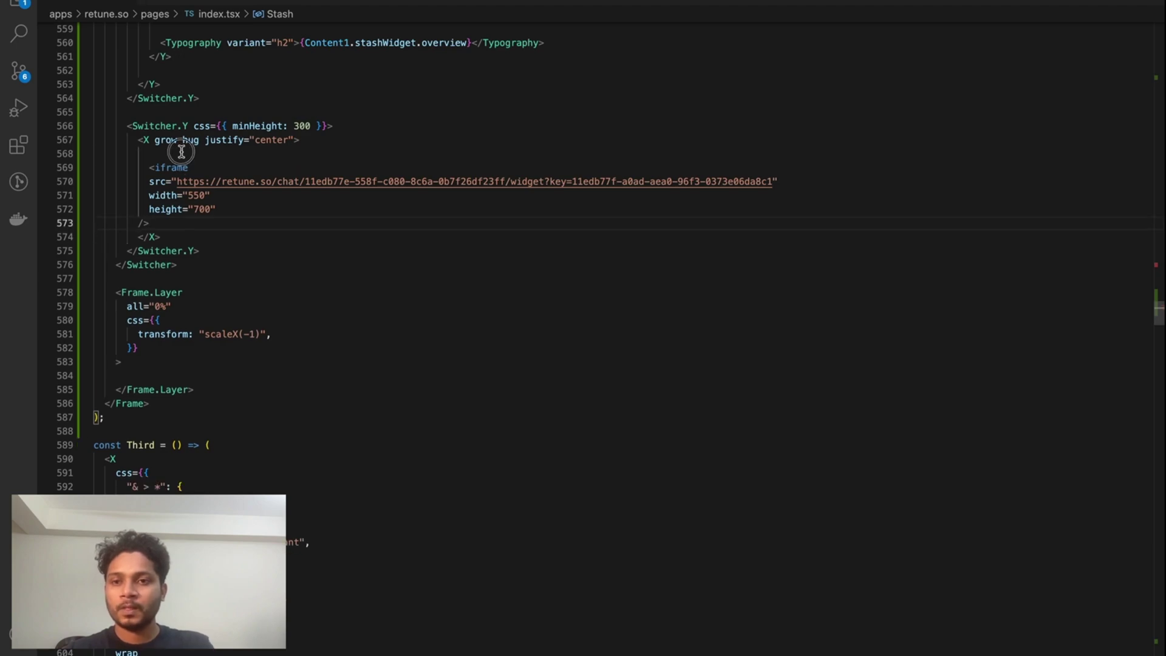
left_click(183, 153)
key("BackSpace")
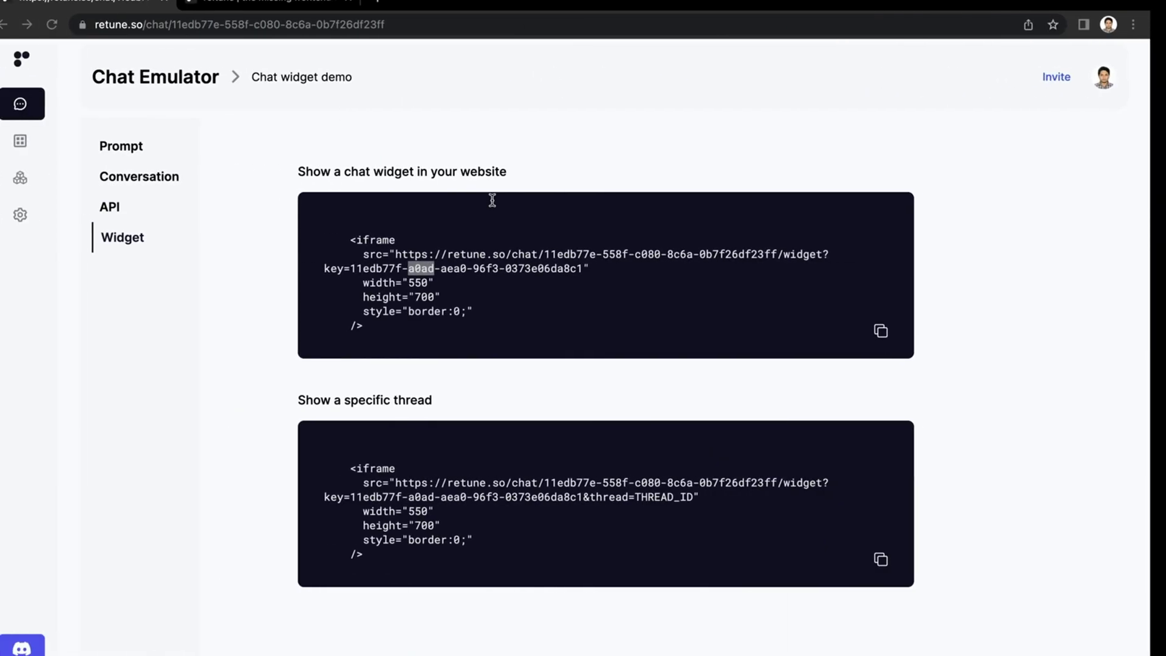
- Send 'Hi' to the chatbot embedded on the localhost:3005 landing page
left_click(303, 3)
scroll(483, 267, "down", 3)
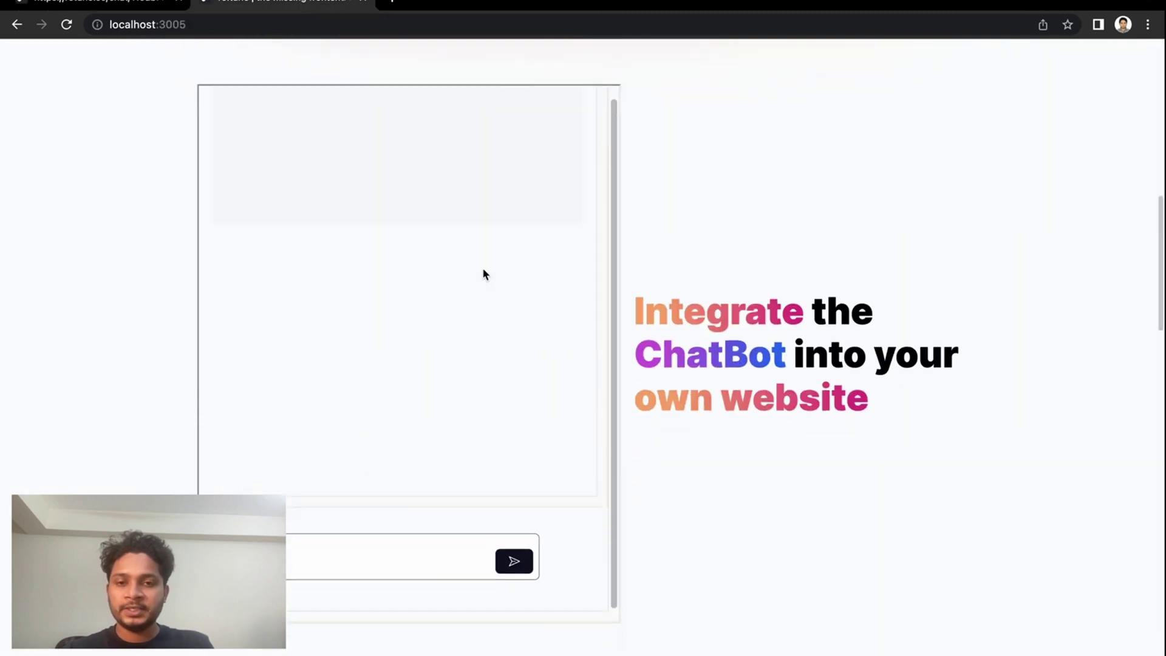
scroll(520, 332, "up", 1)
scroll(520, 339, "up", 1)
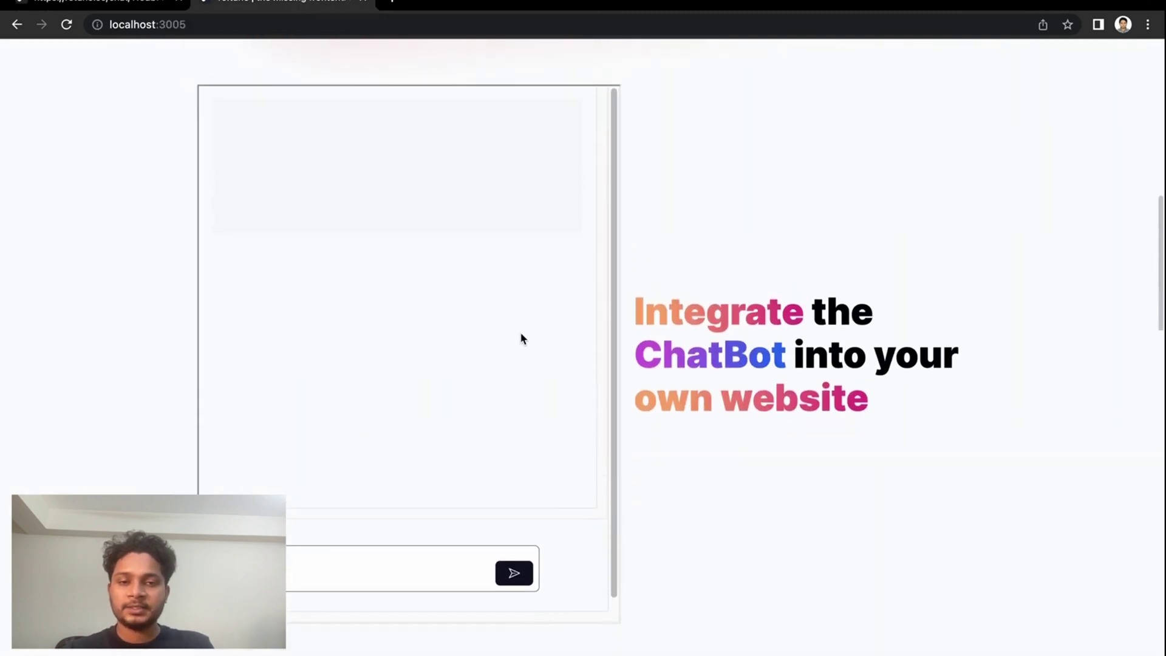
scroll(760, 274, "down", 1)
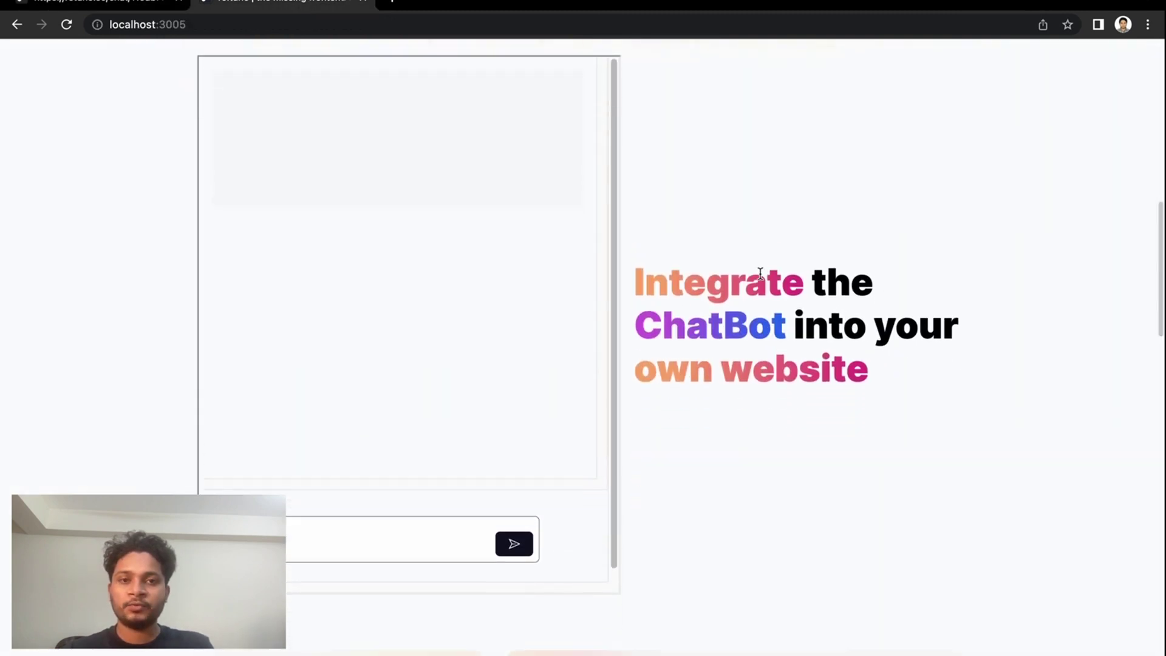
scroll(760, 275, "down", 2)
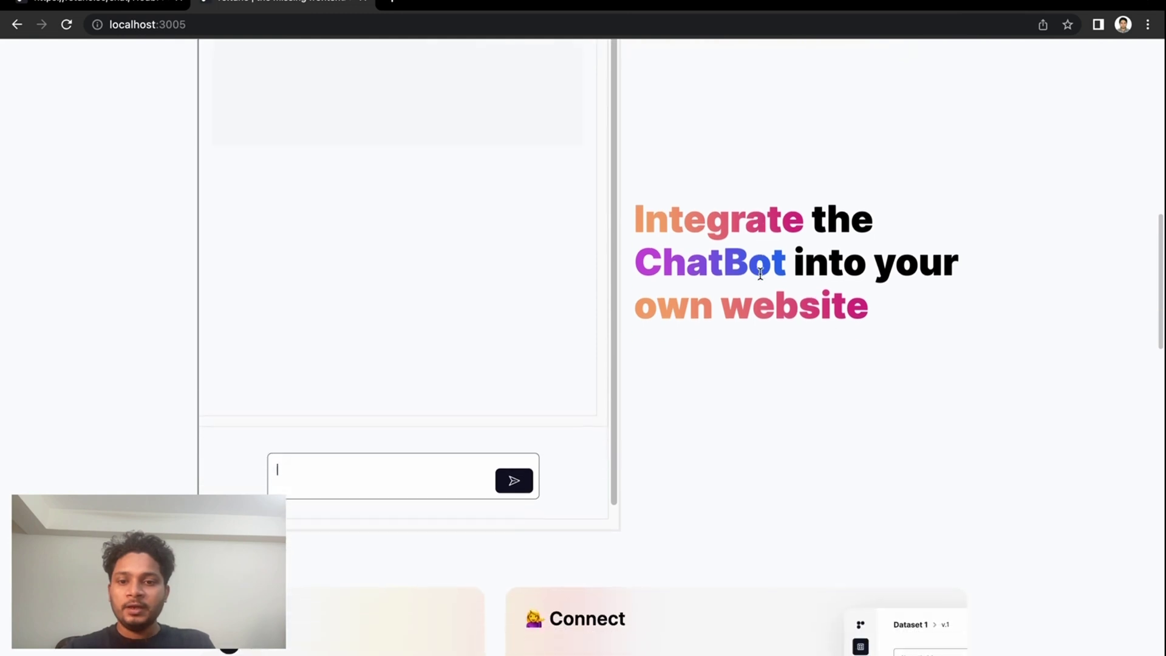
left_click(425, 458)
type("Hi")
key("Return")
- Review the embedded chatbot's replies, then return to the re:tune Widget page
scroll(812, 354, "down", 2)
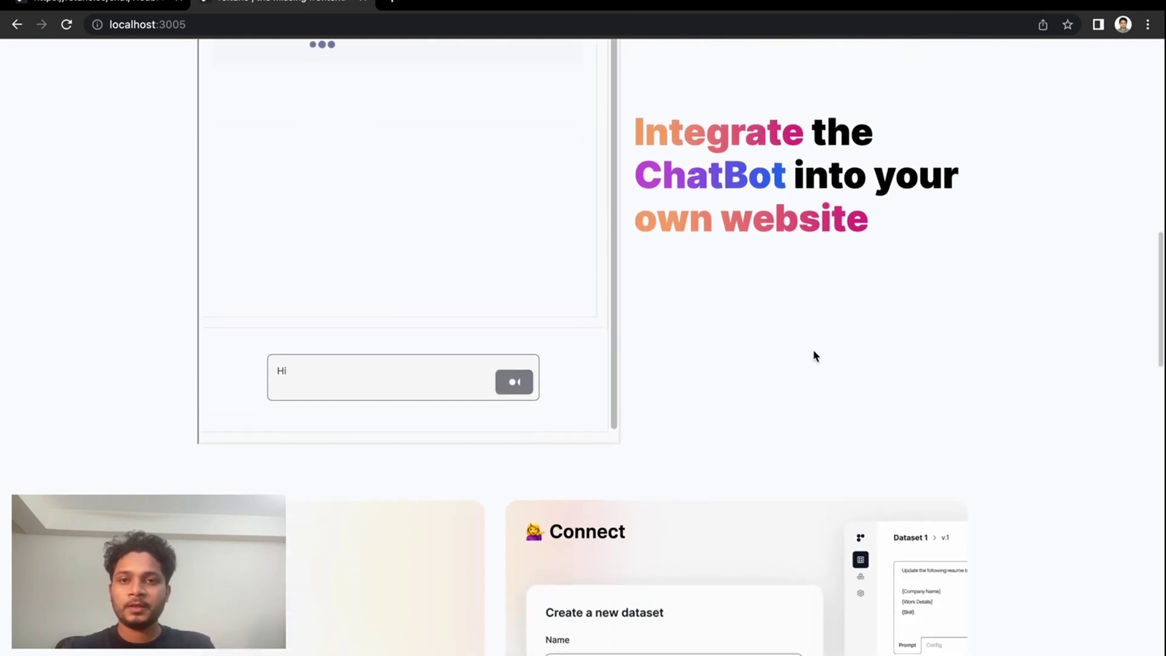
scroll(815, 355, "up", 4)
scroll(815, 352, "up", 2)
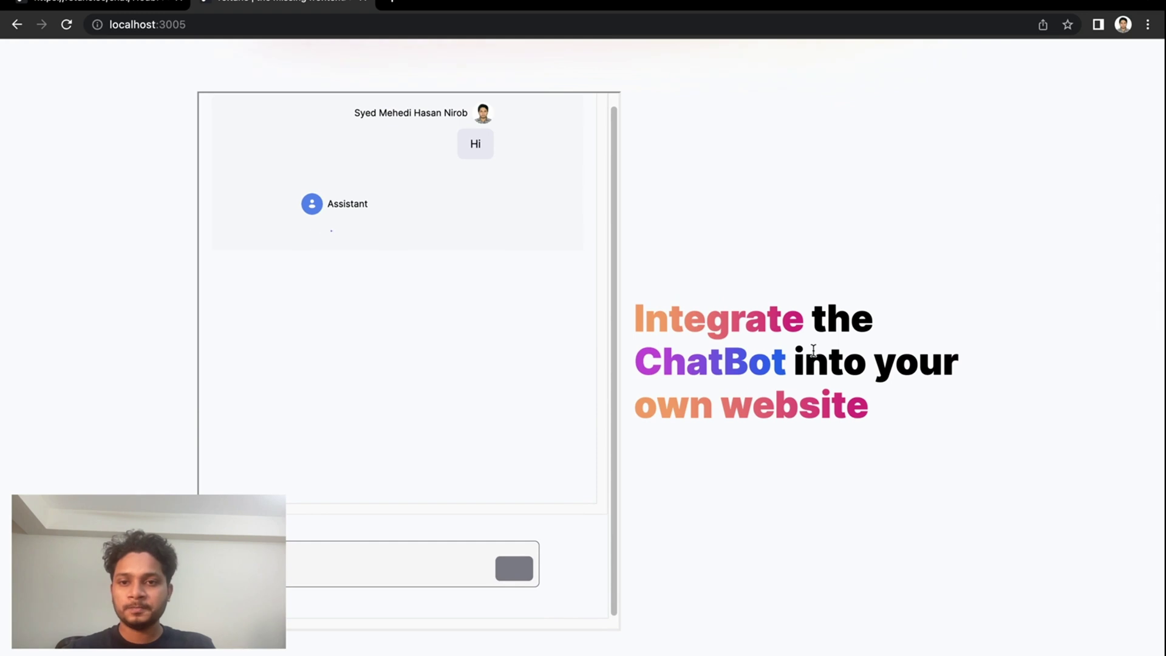
scroll(751, 234, "up", 3)
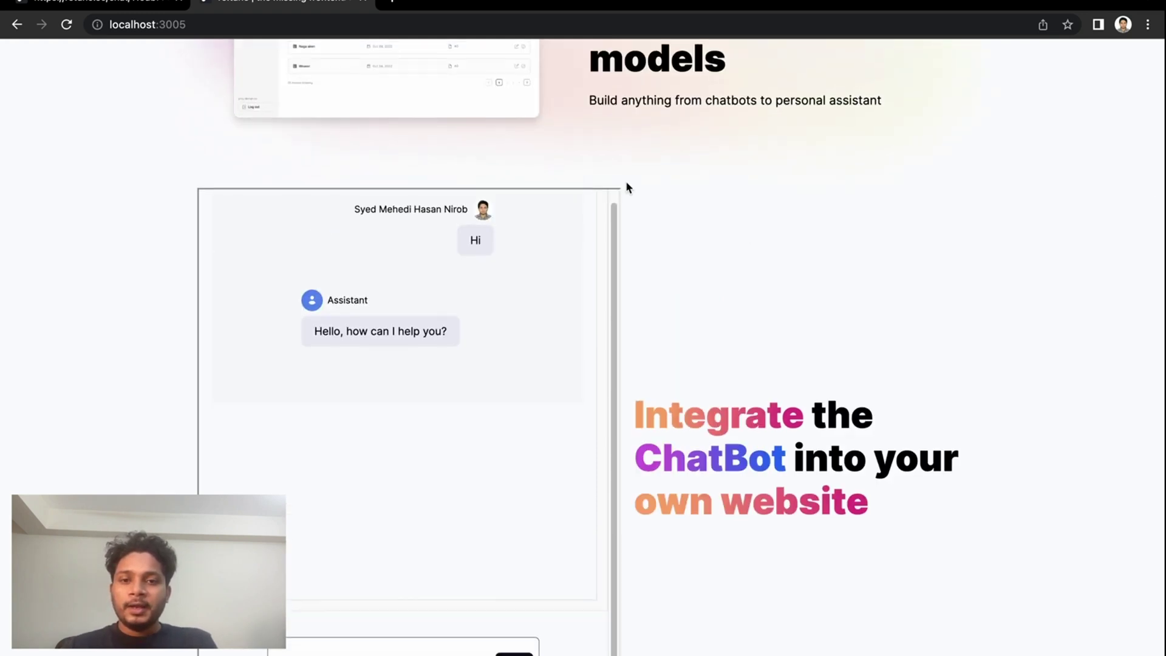
scroll(626, 183, "down", 3)
scroll(477, 404, "down", 1)
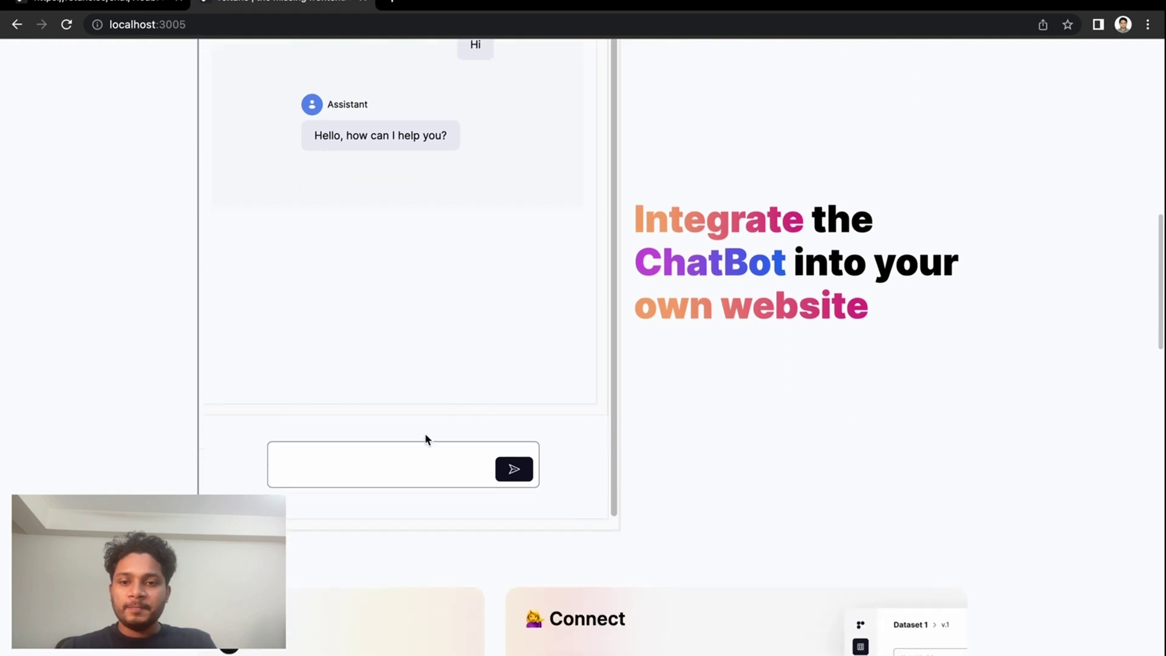
left_click(419, 450)
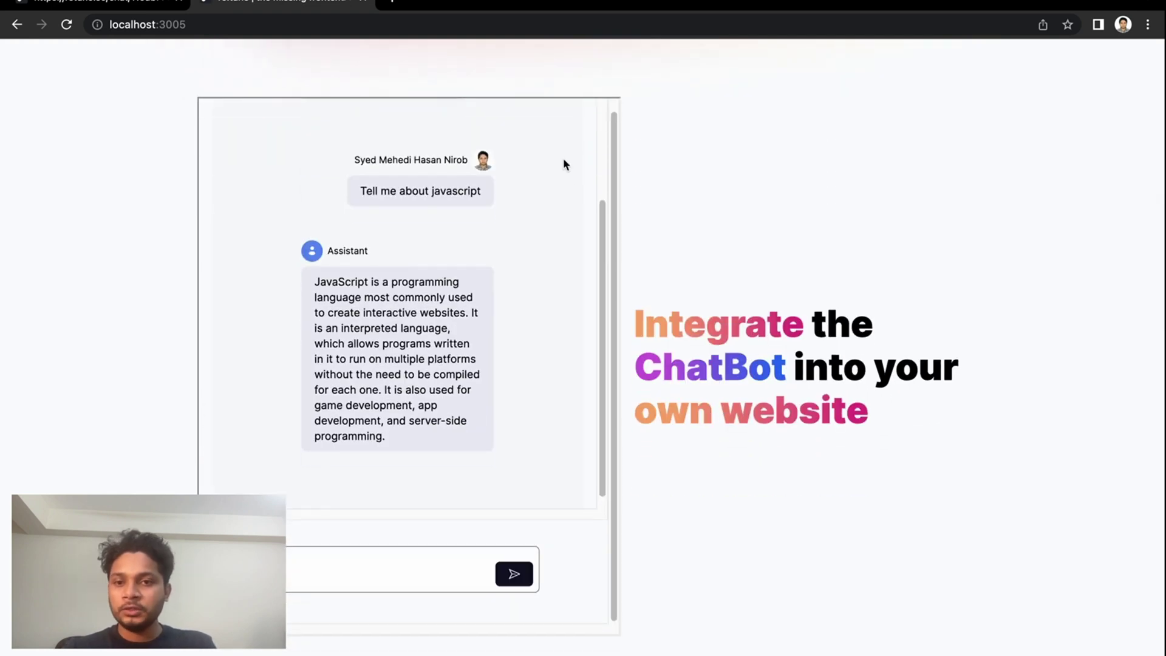
key("ctrl+shift+Tab")
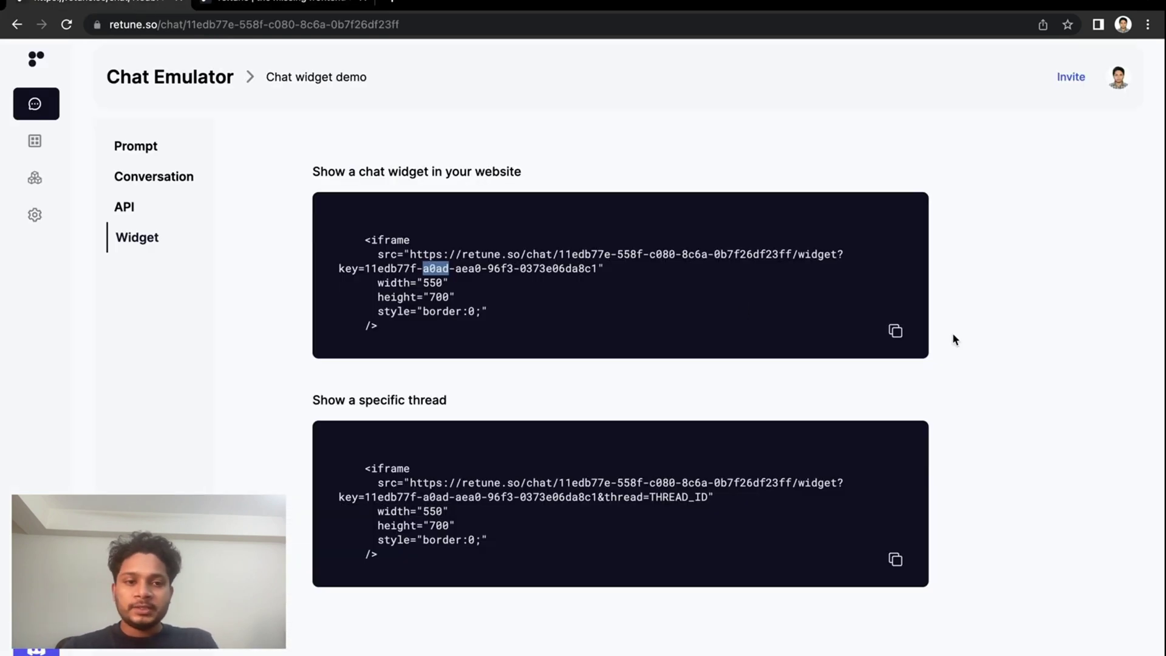
- Start a new conversation thread in the Chat Emulator and send 'Hello'
left_click(987, 364)
scroll(987, 364, "down", 1)
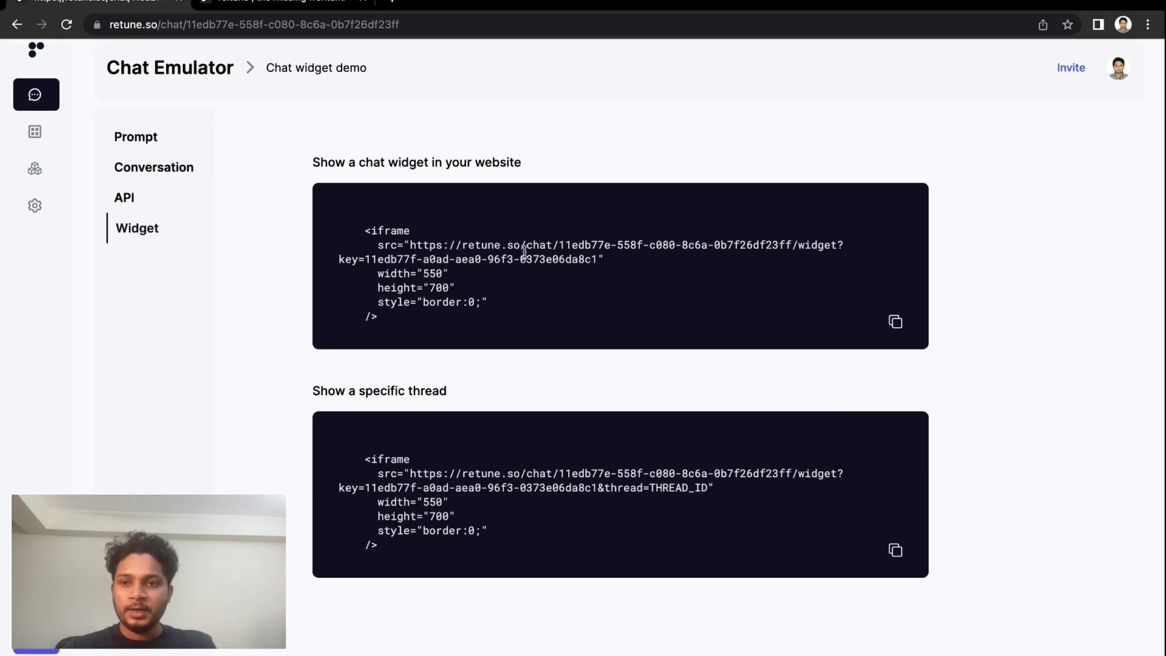
left_click(150, 168)
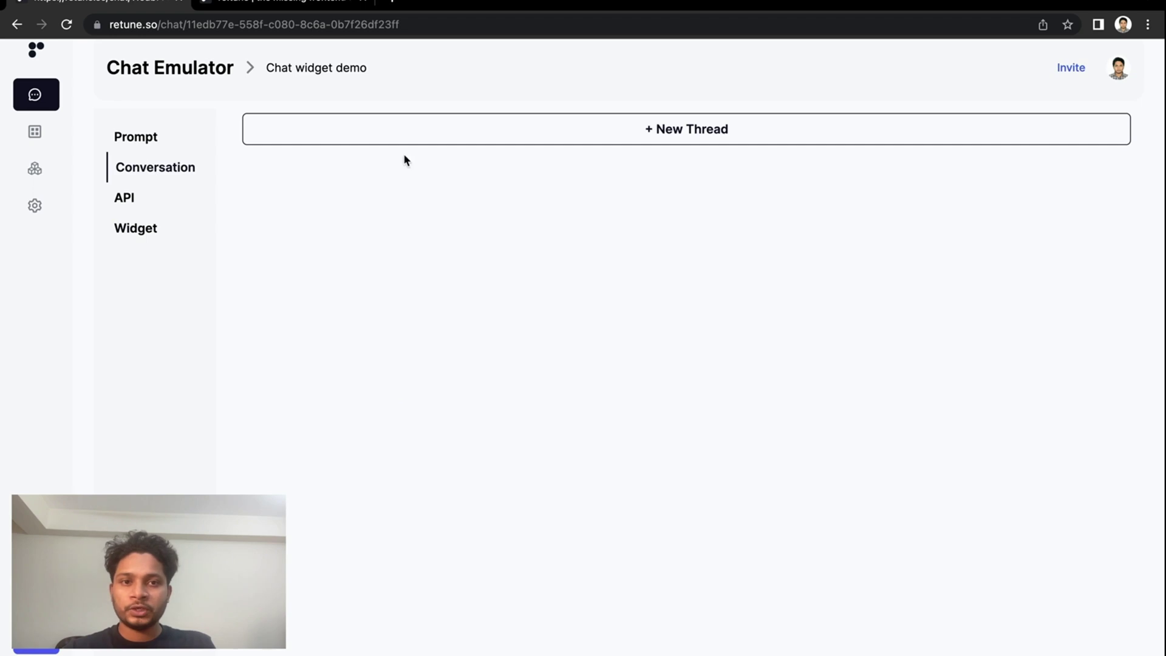
left_click(683, 125)
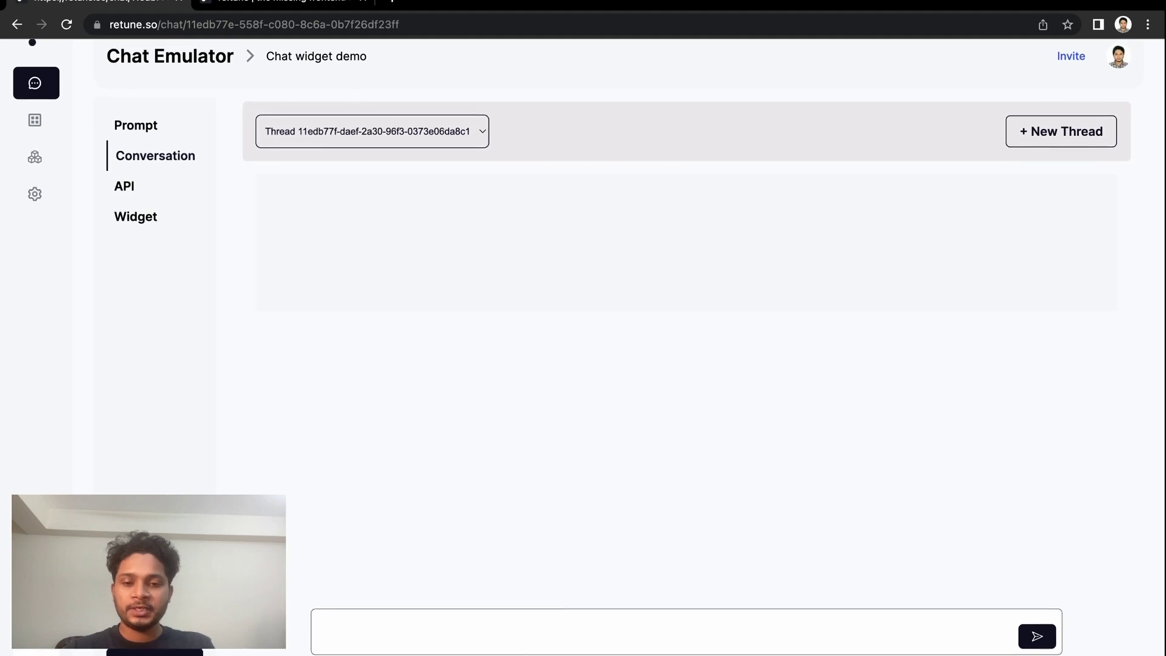
type("Hello")
key("Return")
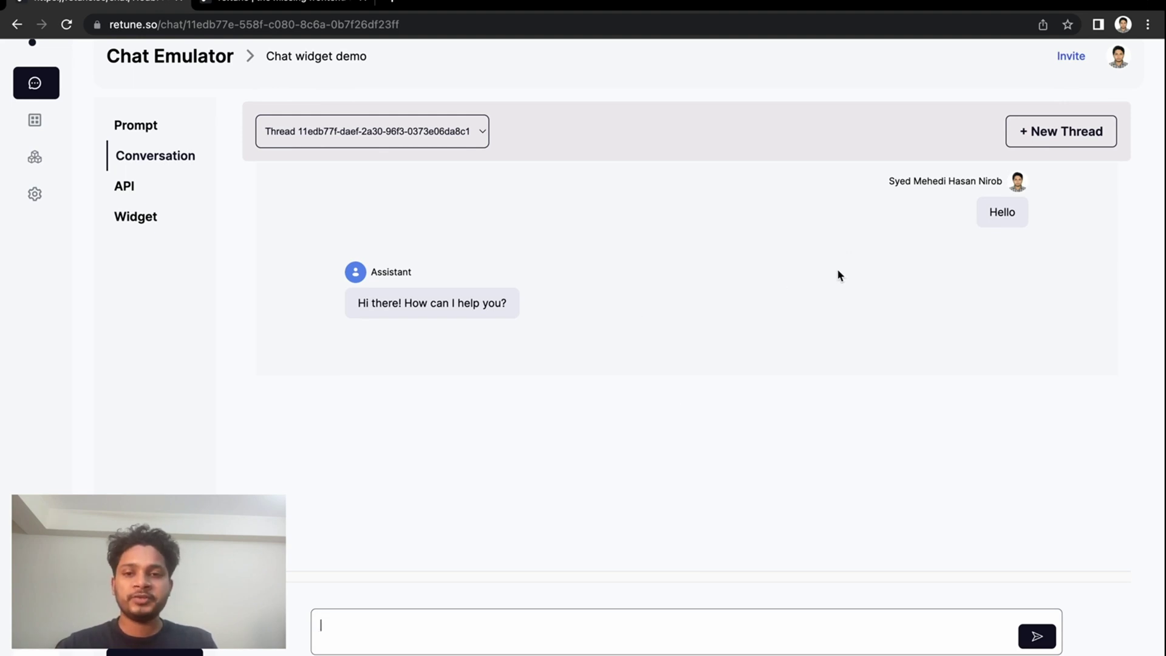
- Ask 'Tell me about reactjs' in the thread, then go back to the Widget code
type("Tello me about reca")
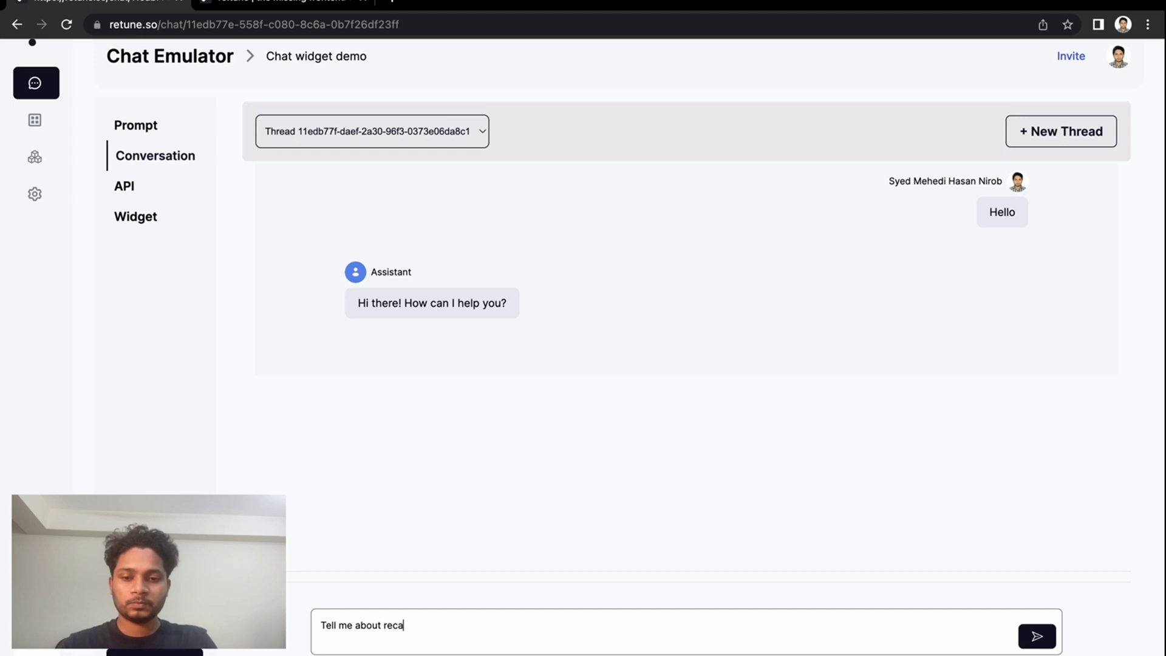
key("BackSpace")
type("act")
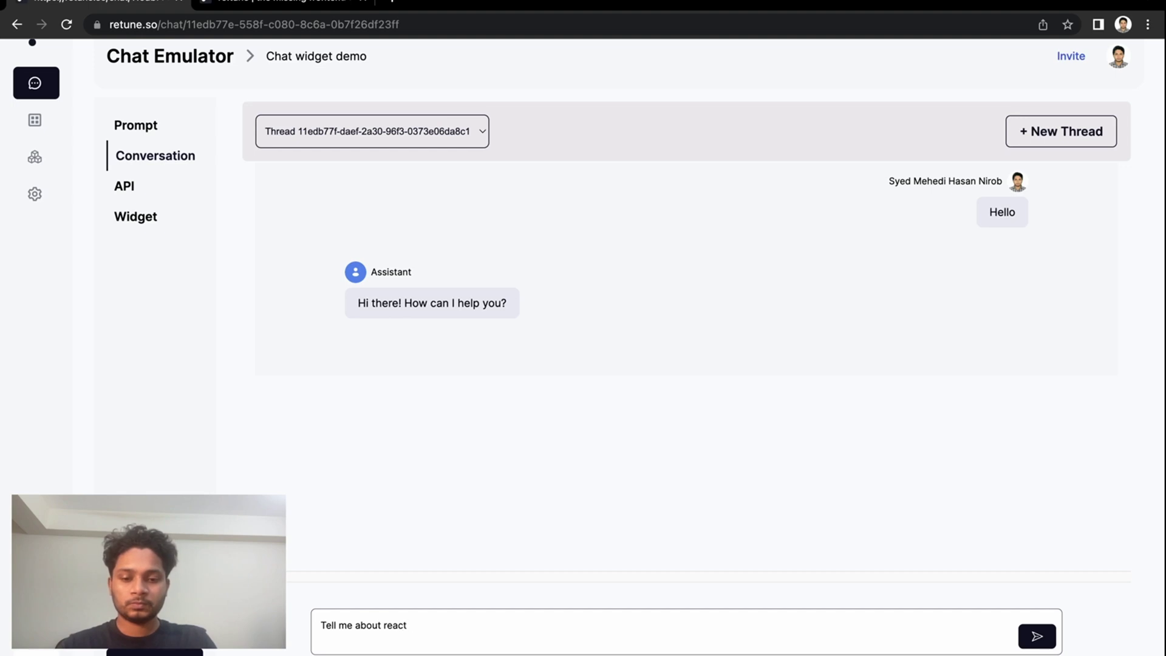
type("js")
key("Return")
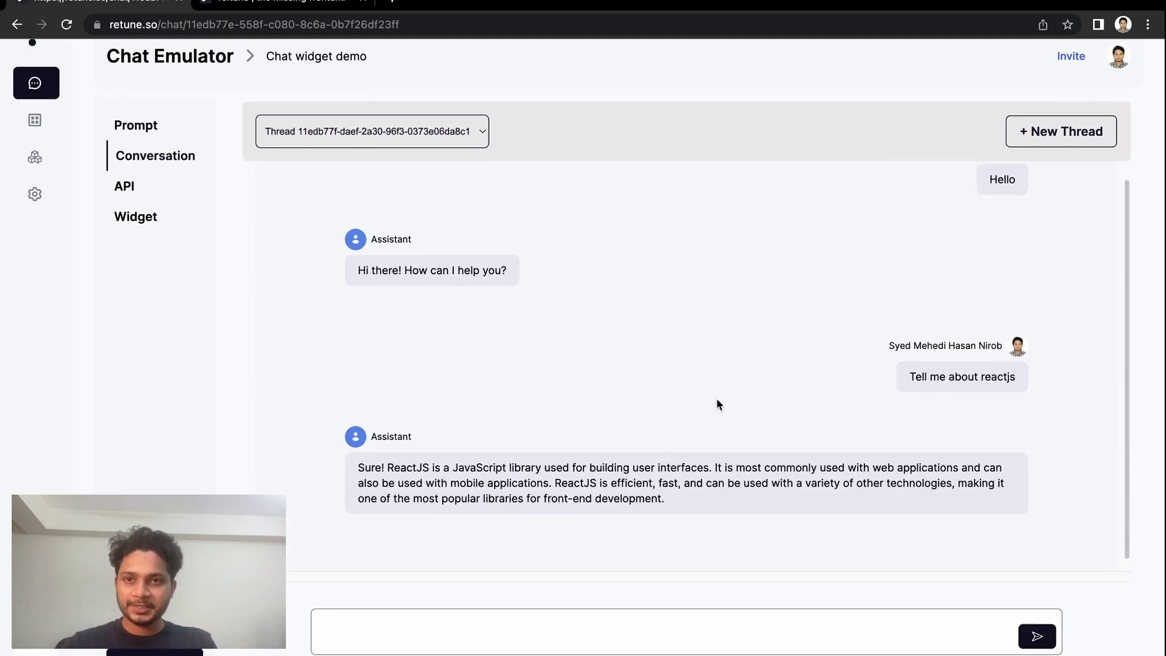
left_click(139, 217)
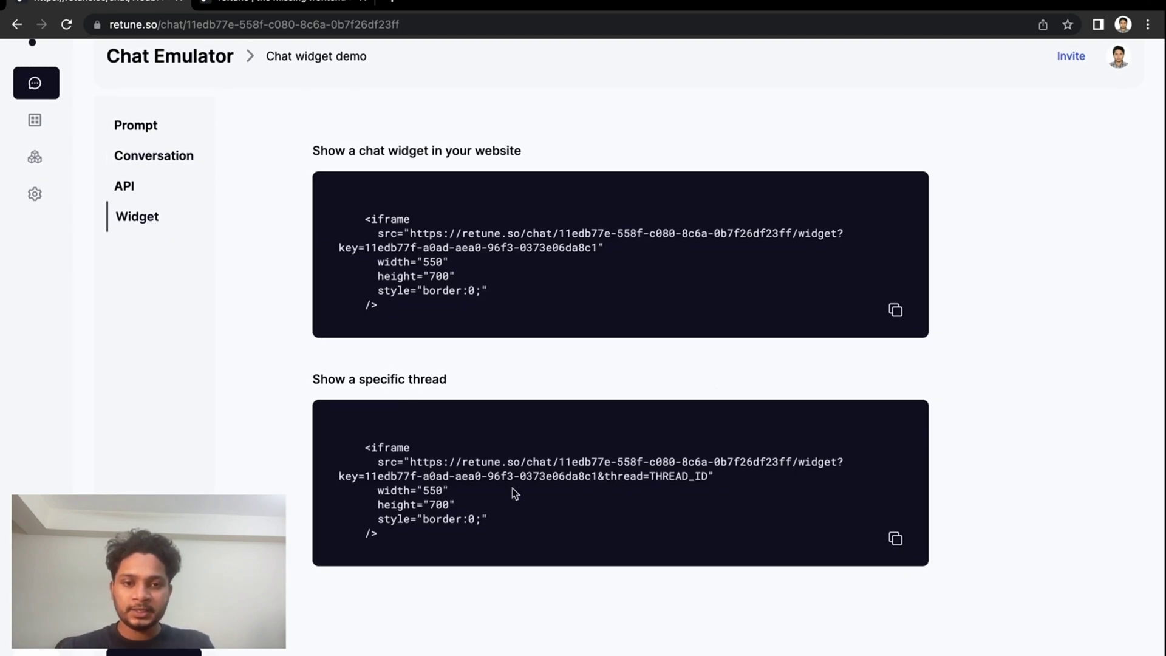
- Replace the old iframe in index.tsx with the copied 'Show a specific thread' embed code
double_click(676, 477)
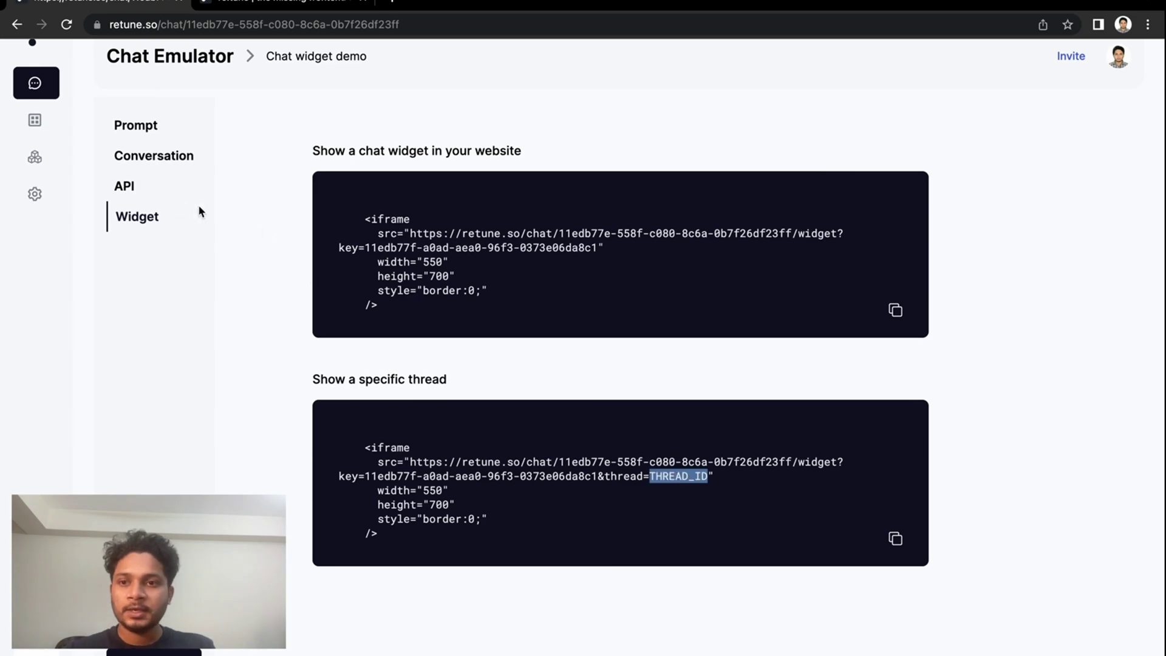
left_click(151, 157)
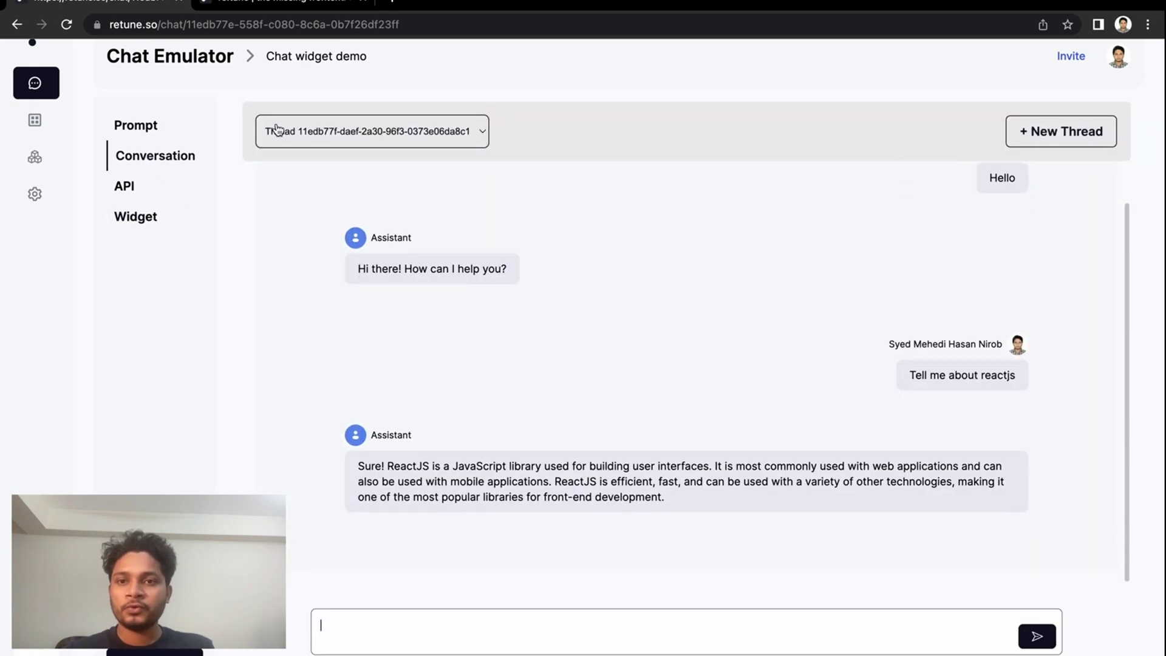
left_click(155, 213)
left_click(893, 540)
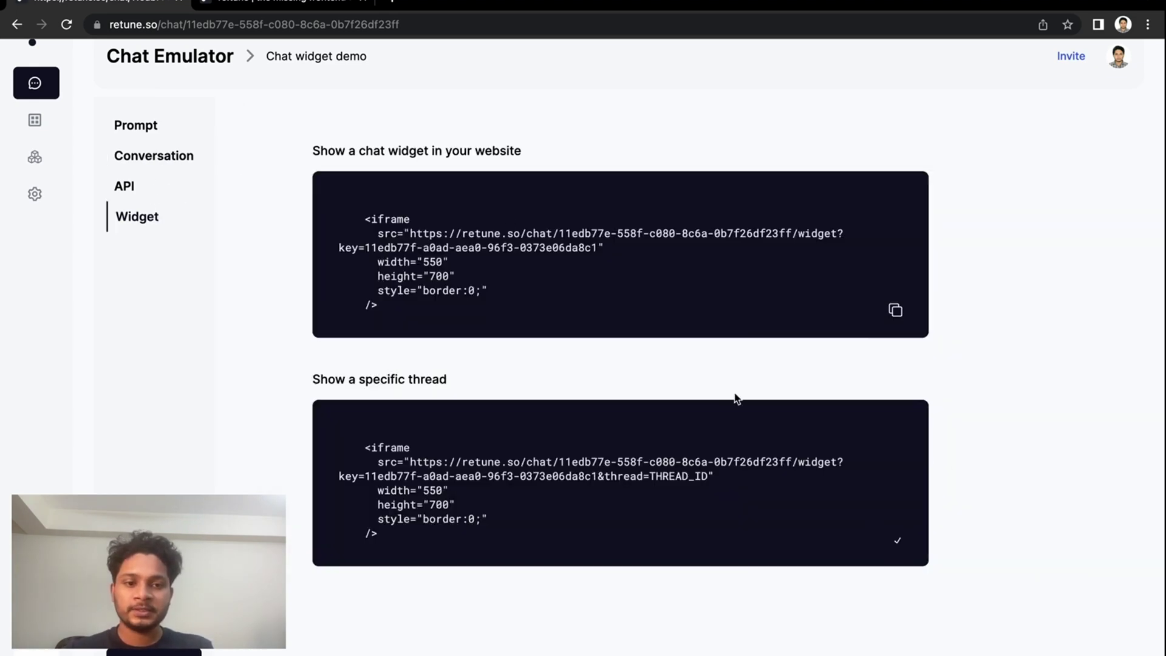
key("super+Tab")
left_click_drag(159, 211, 9, 163)
key("super+v")
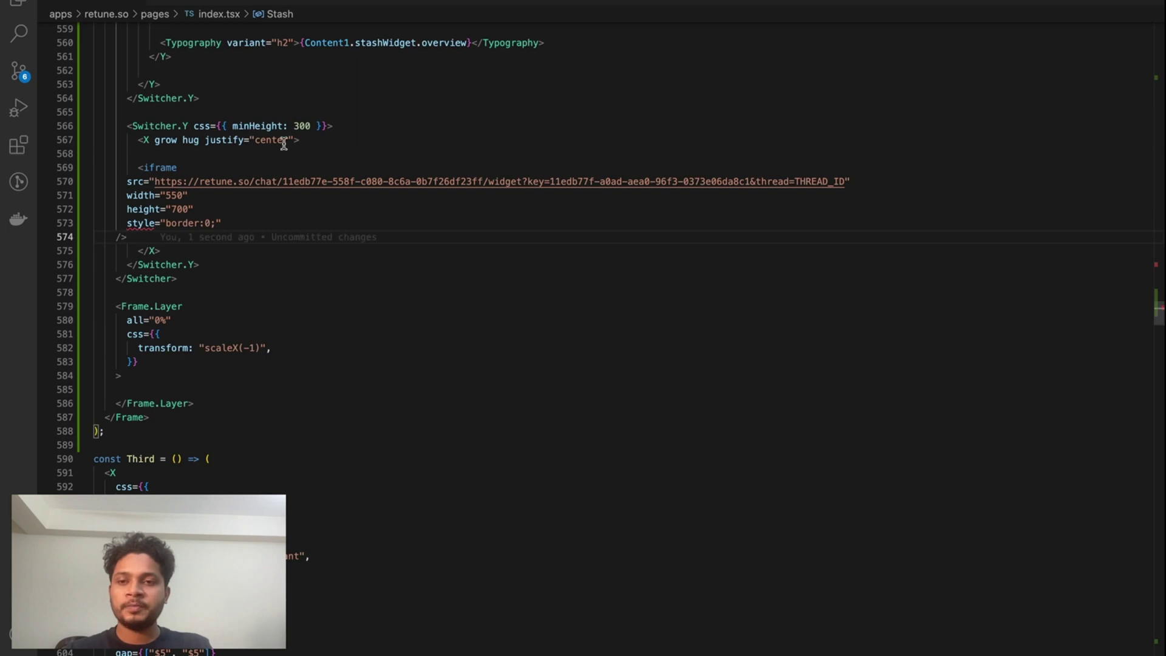
- Delete the style="border:0;" line from the thread iframe and go back to re:tune
triple_click(212, 224)
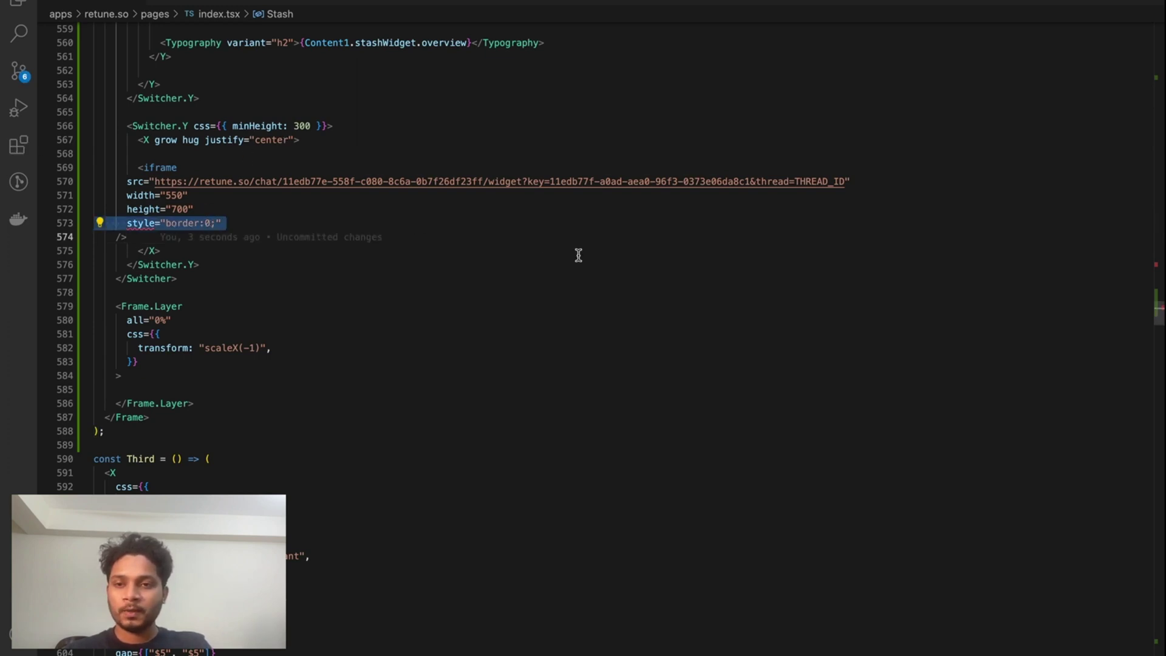
key("BackSpace")
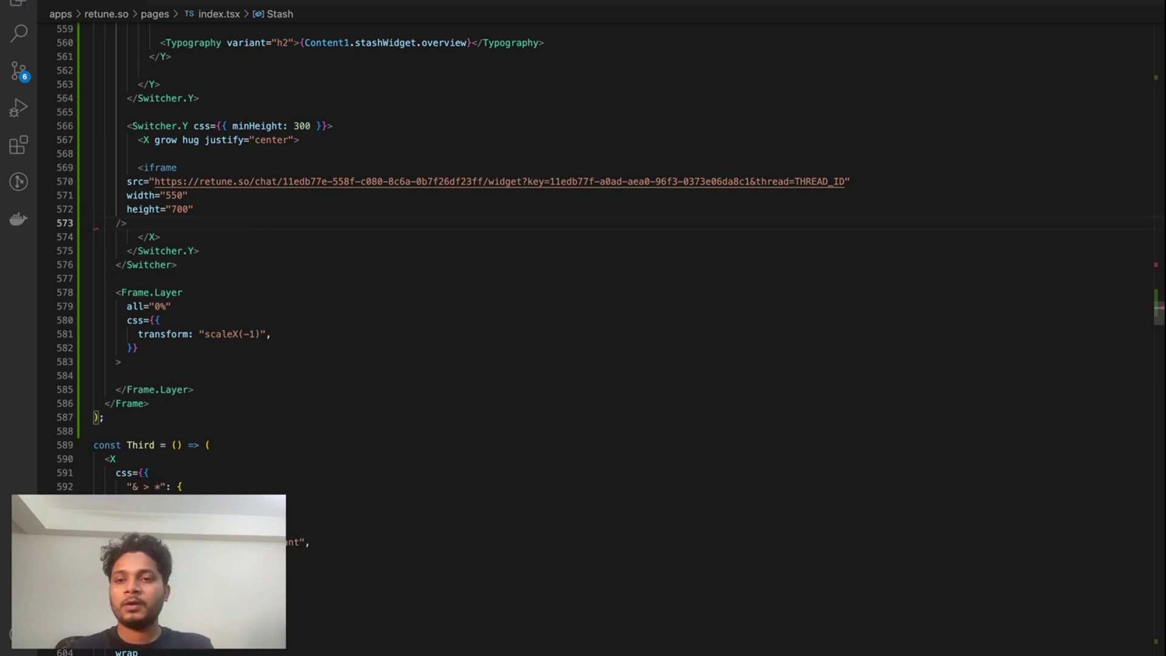
key("super+Tab")
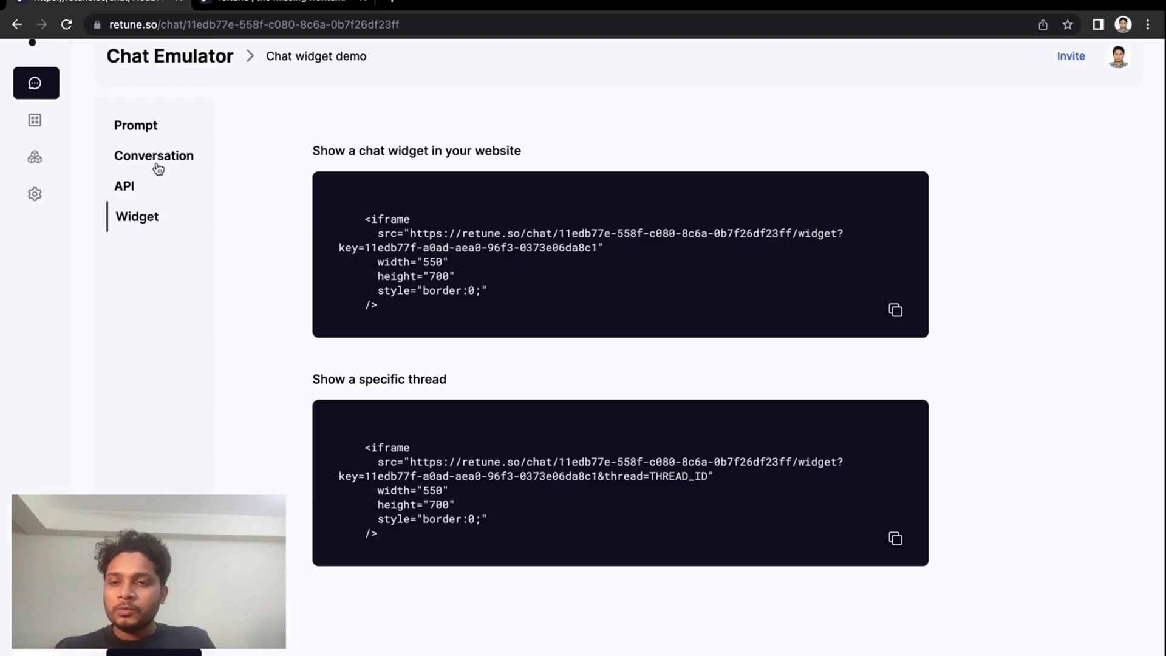
left_click(156, 160)
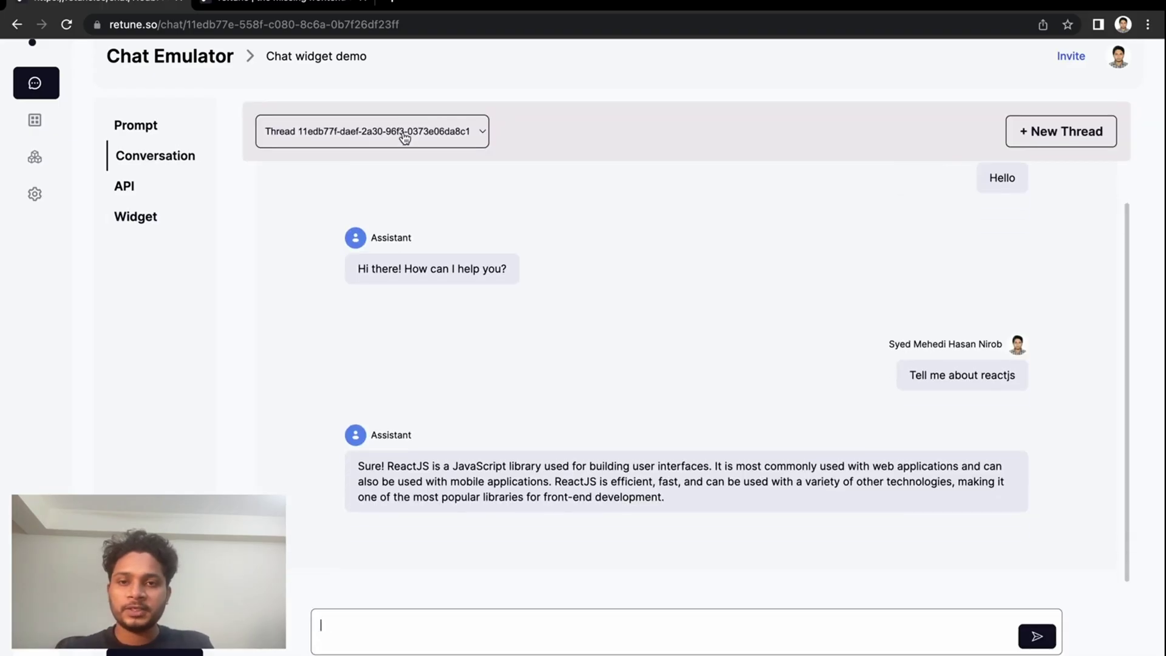
- Select the current thread's full name and ID in the Thread dropdown to copy it
left_click(352, 138)
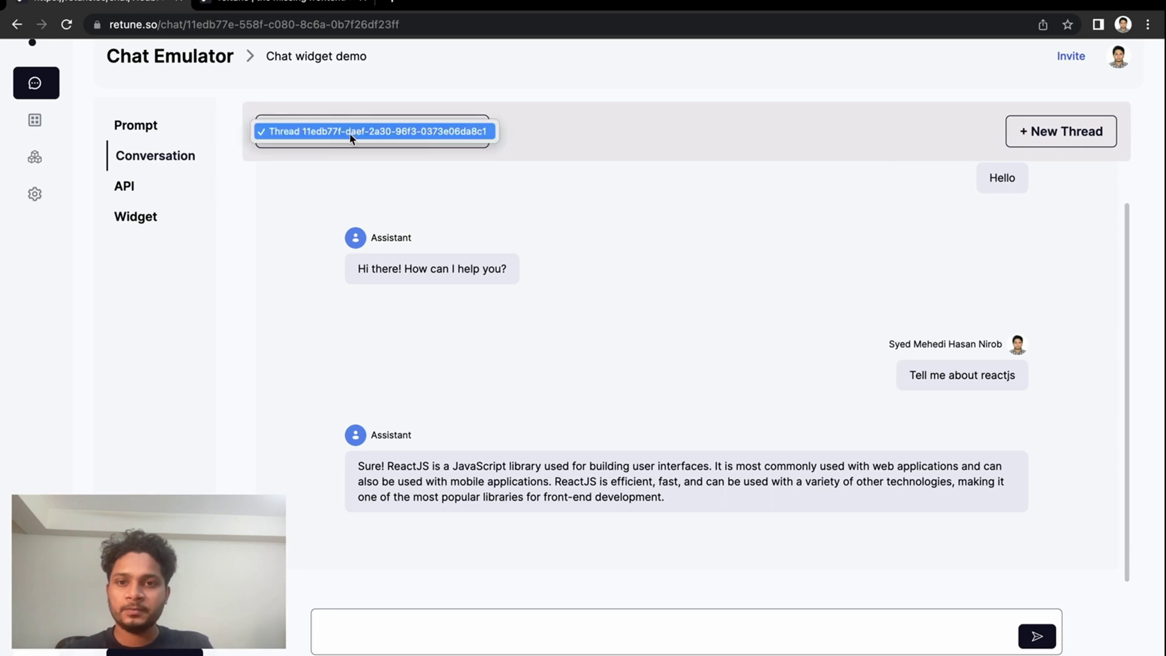
left_click(351, 138)
left_click(352, 138)
left_click(351, 139)
double_click(351, 138)
triple_click(351, 138)
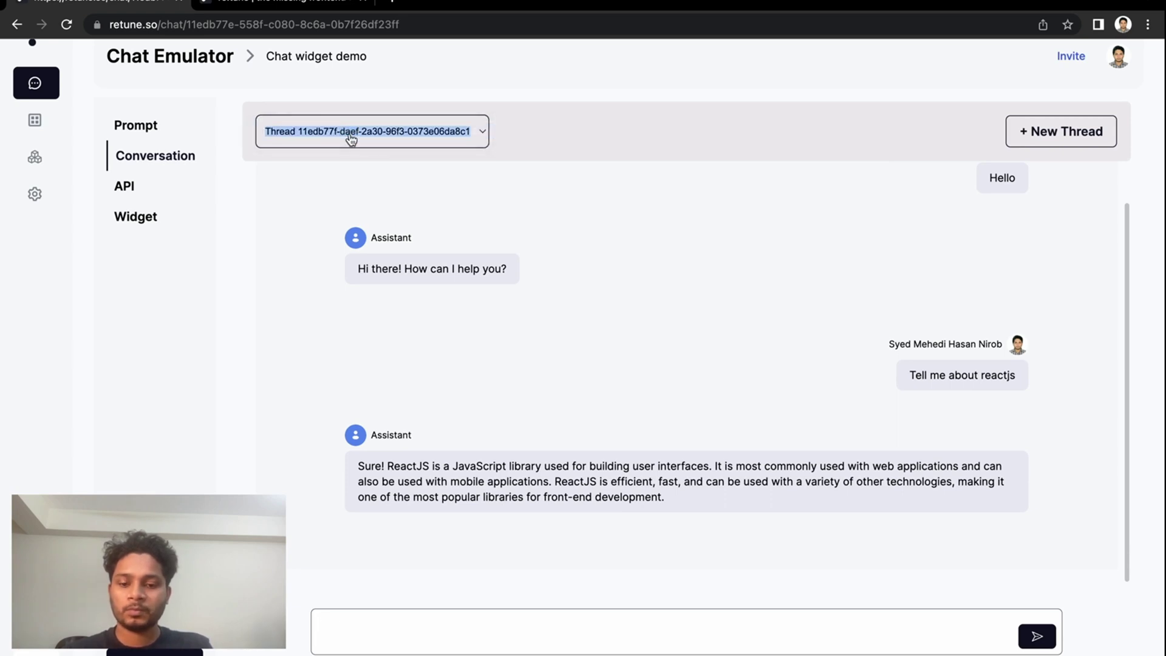
key("super+Tab")
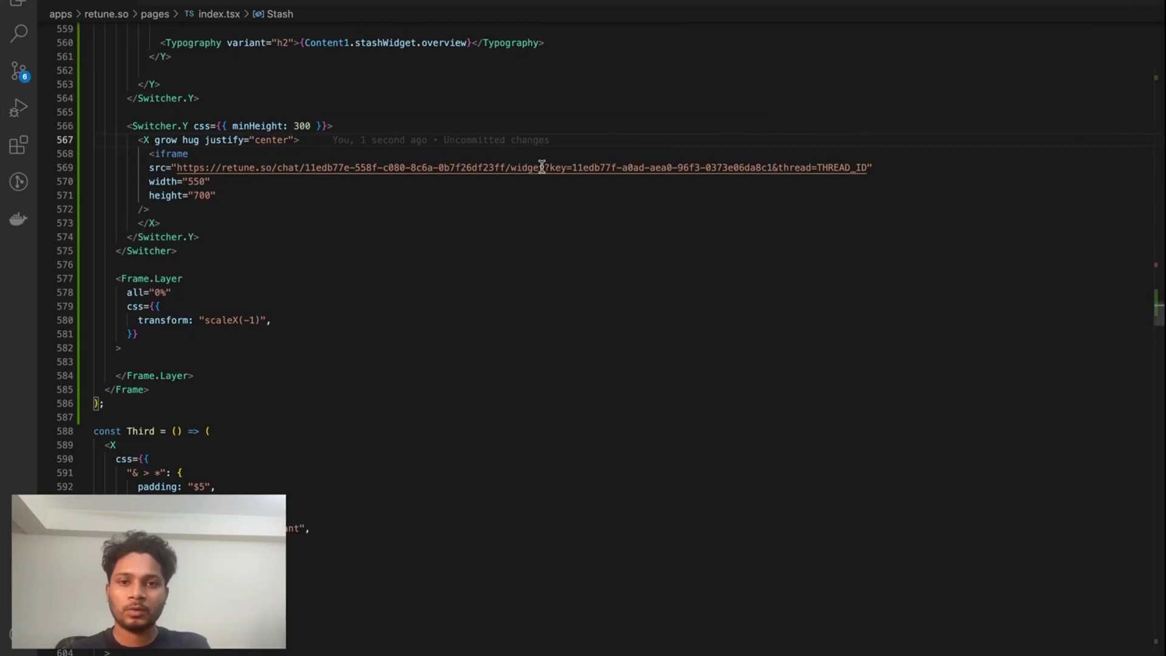
- Replace THREAD_ID in the iframe src with the copied thread ID, dropping the 'Thread ' prefix
double_click(848, 168)
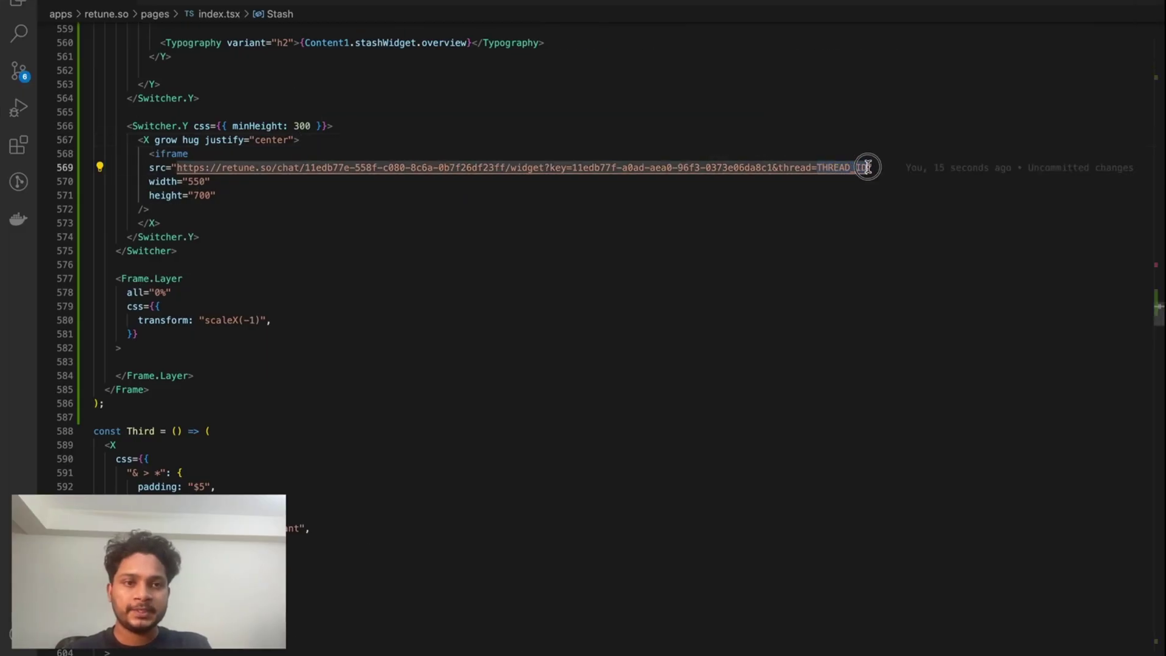
key("super+v")
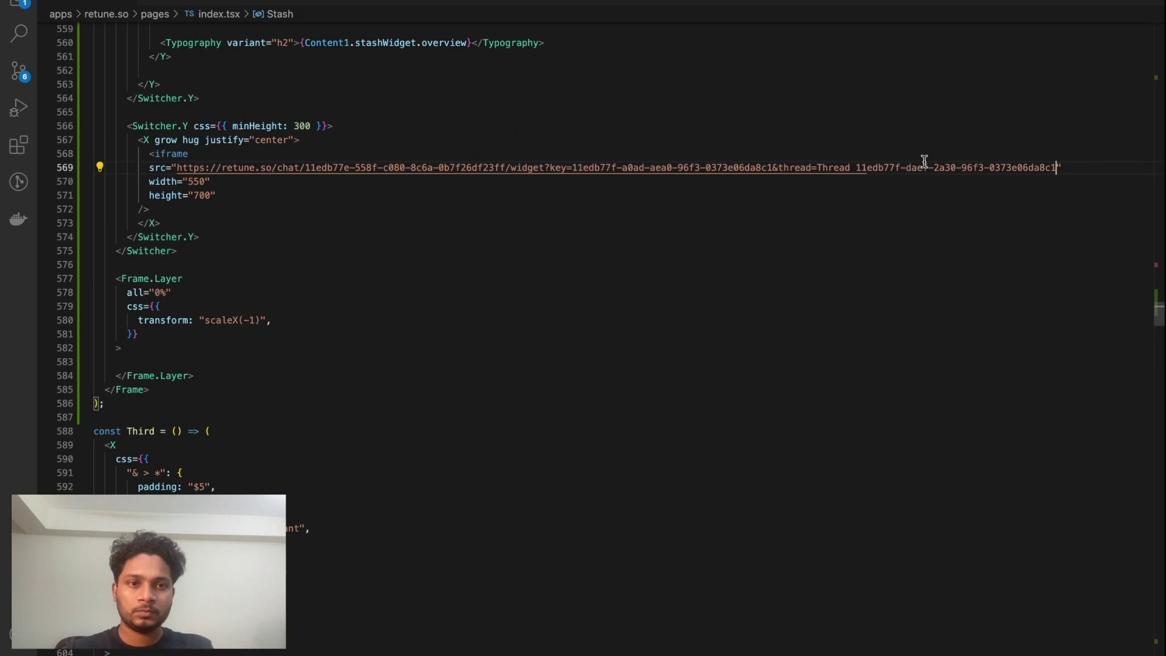
left_click_drag(856, 168, 817, 168)
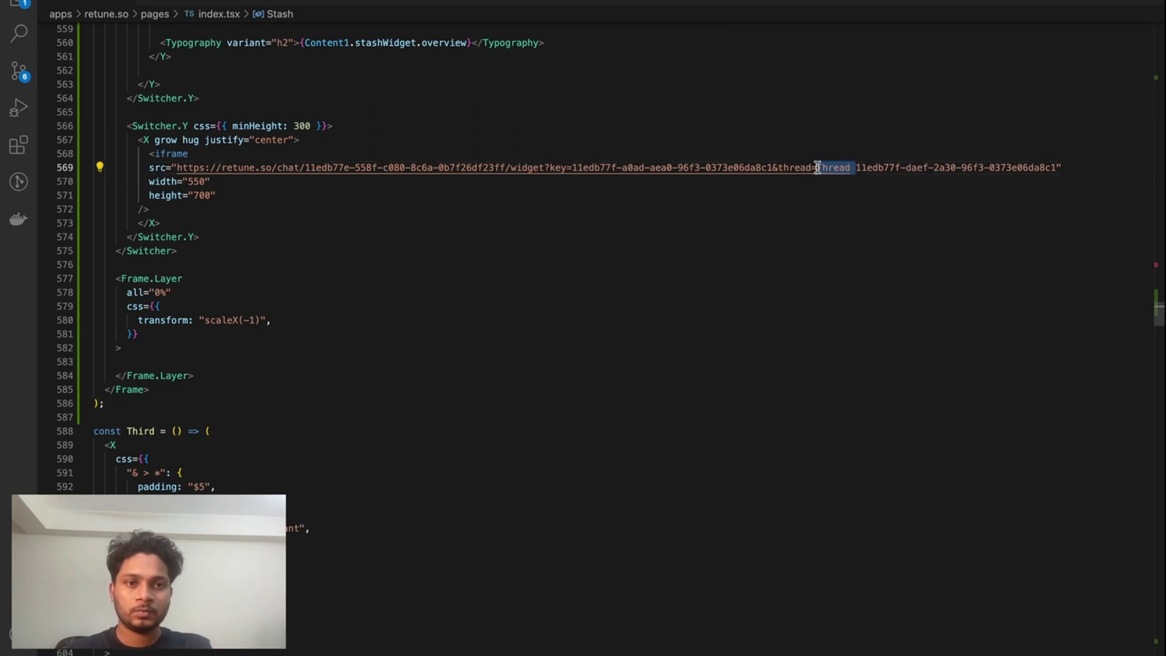
key("BackSpace")
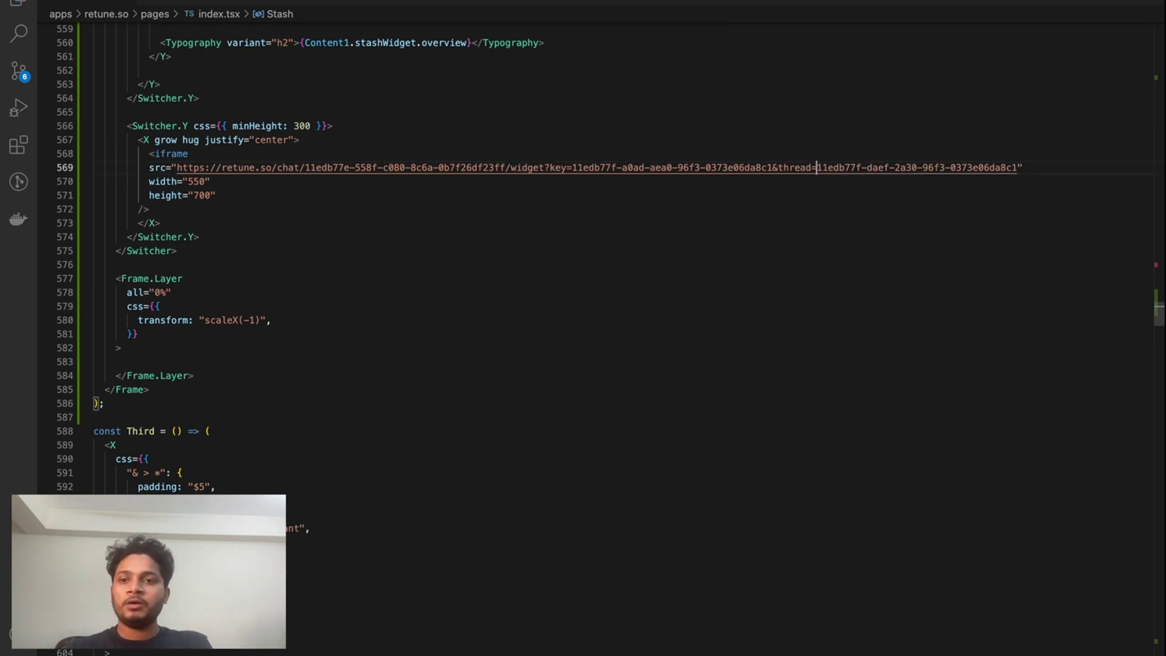
key("super+Tab")
- Compare the localhost:3005 embedded chat with the Chat Emulator's Hello and ReactJS thread
left_click(314, 13)
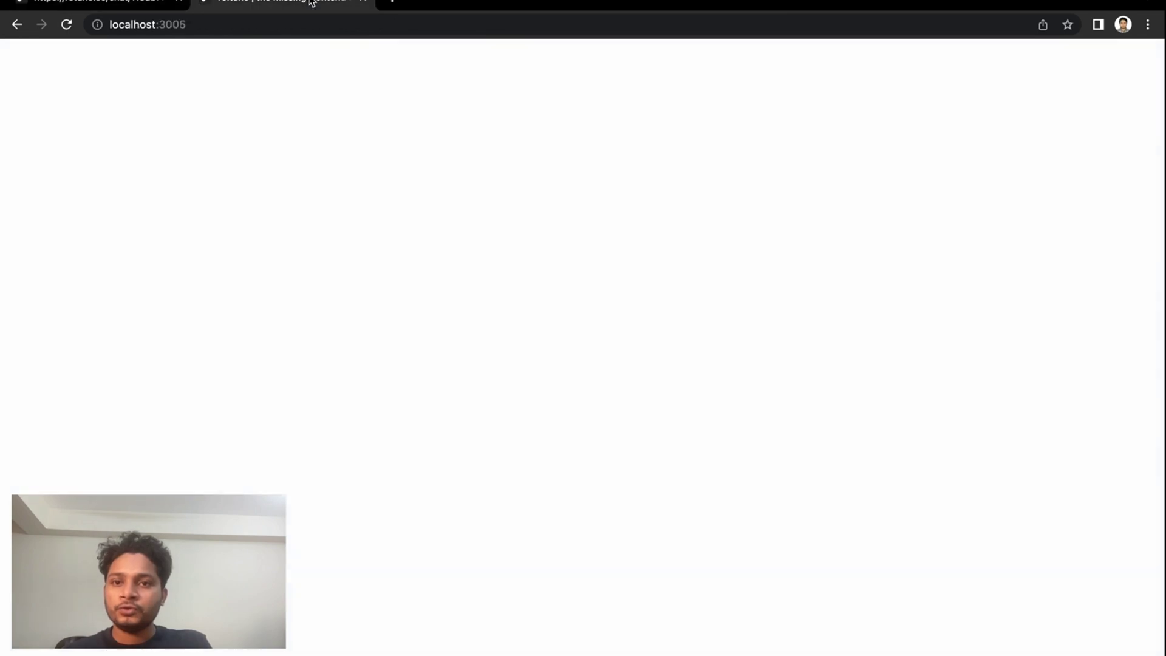
scroll(454, 292, "down", 5)
scroll(454, 296, "down", 5)
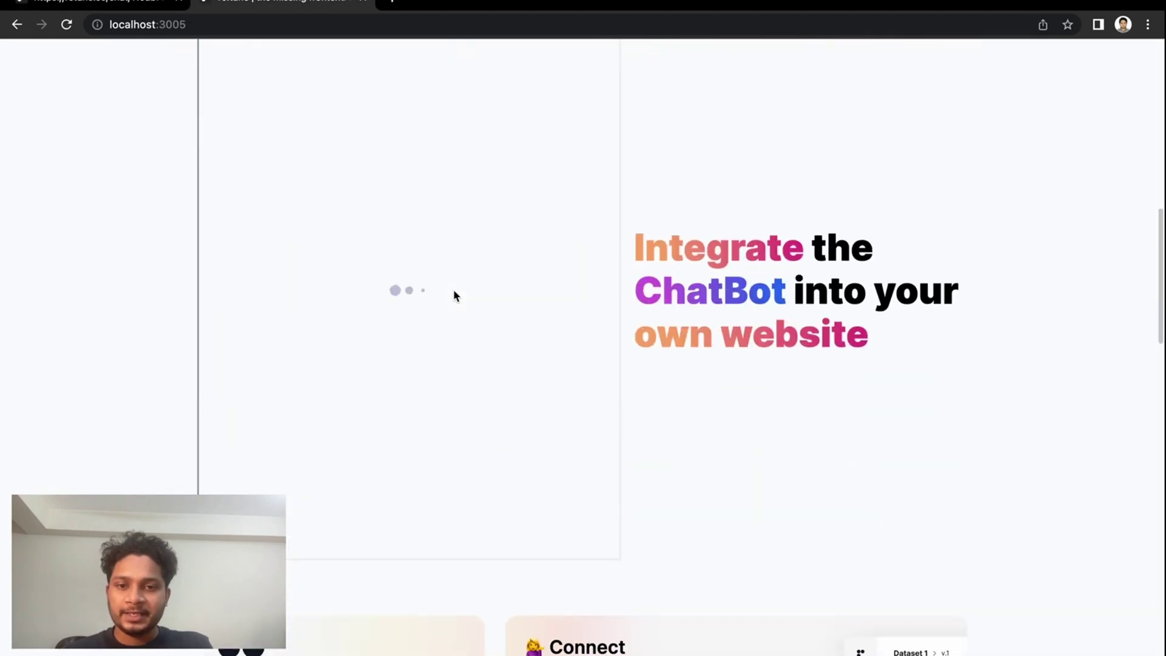
scroll(456, 297, "down", 1)
scroll(638, 249, "up", 1)
scroll(669, 249, "up", 1)
scroll(480, 269, "up", 3)
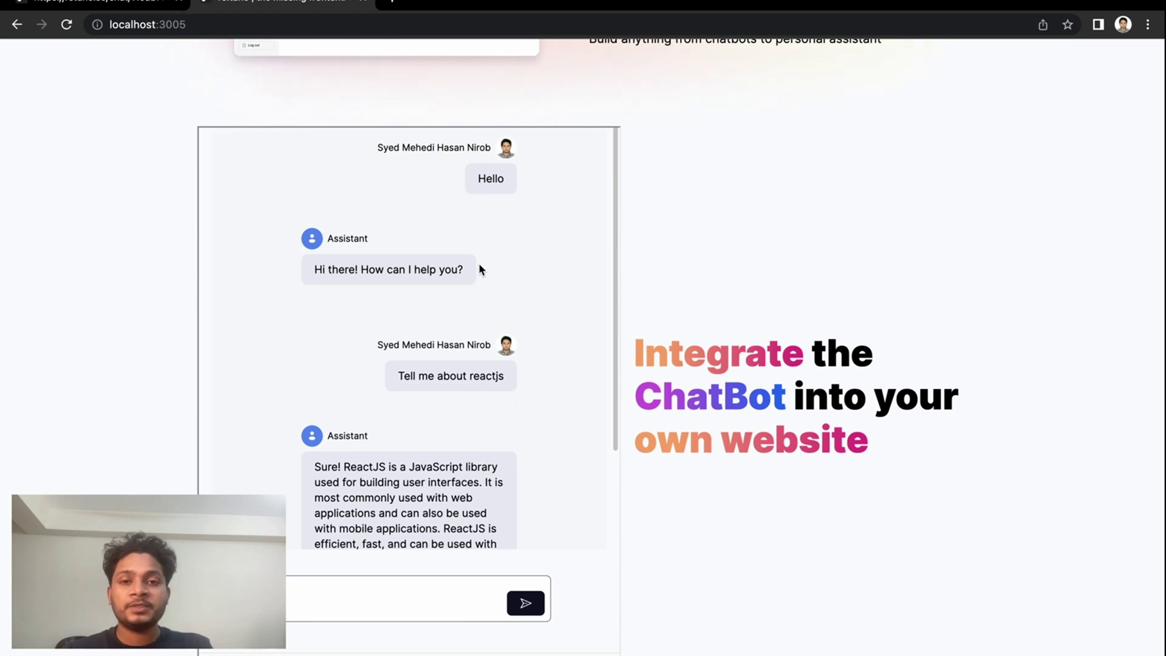
scroll(480, 268, "down", 2)
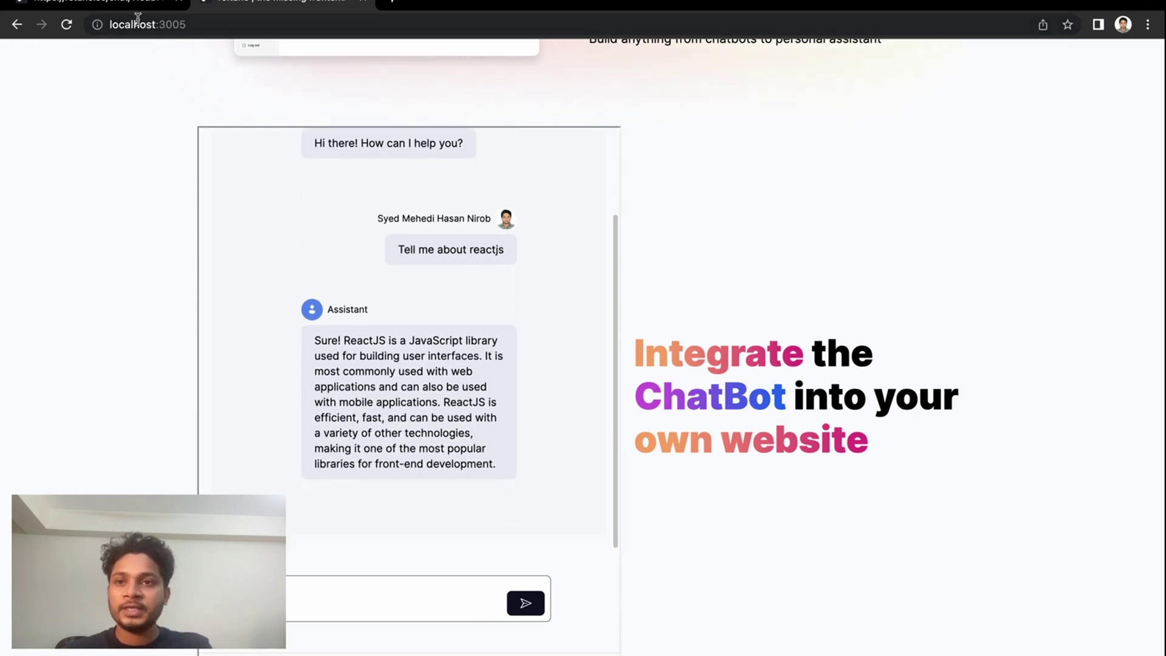
left_click(130, 6)
scroll(709, 348, "up", 1)
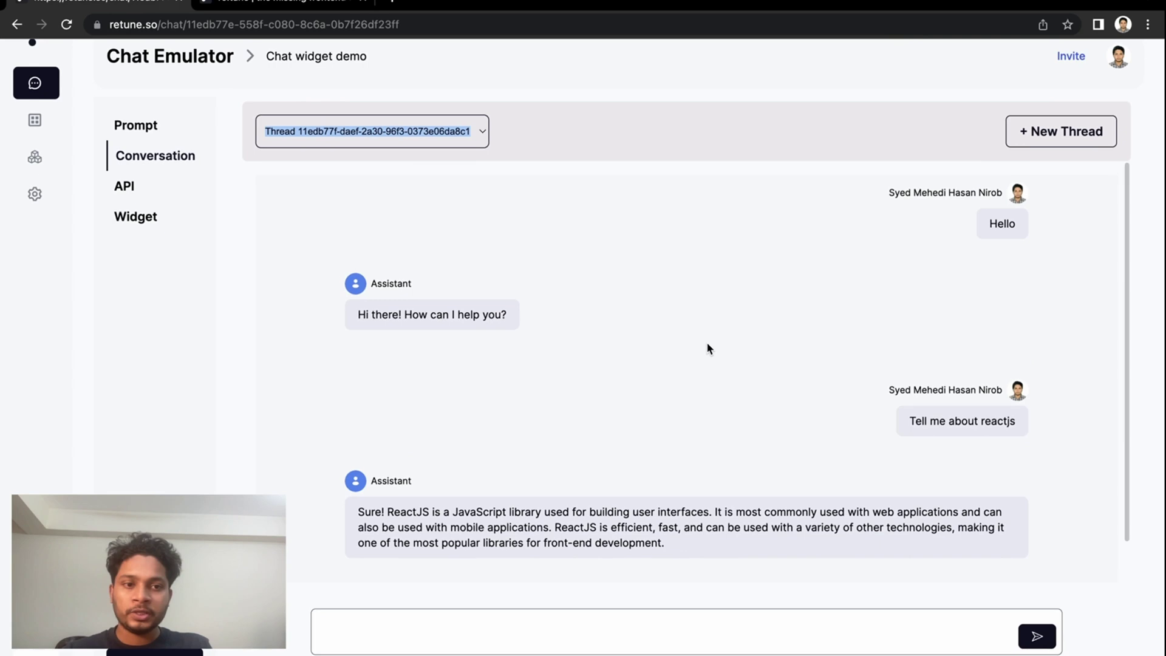
scroll(708, 347, "down", 1)
- Type 'Tell me about Next.js' into the embedded chat's message box on localhost
left_click(641, 349)
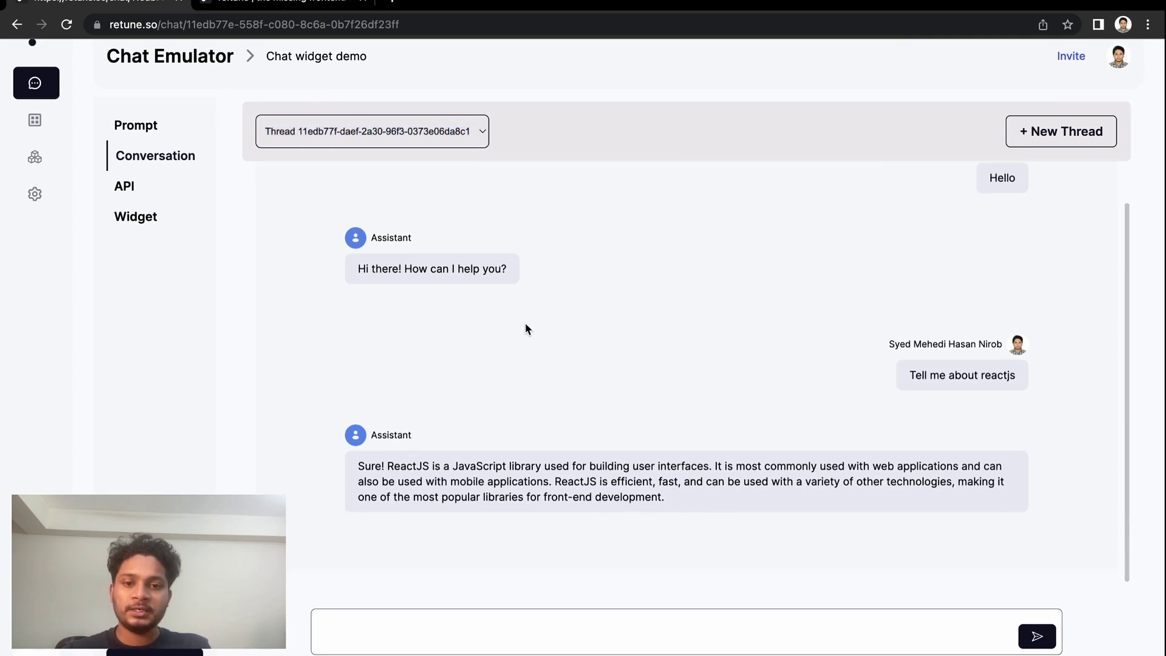
left_click(285, 6)
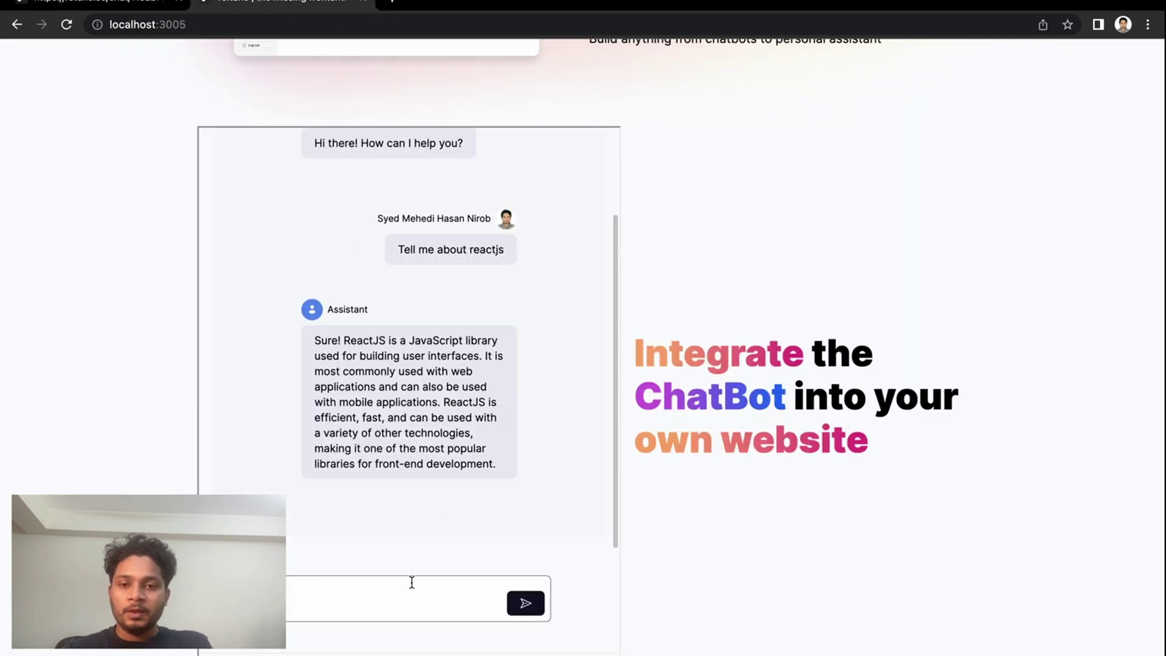
left_click(411, 584)
scroll(440, 419, "down", 4)
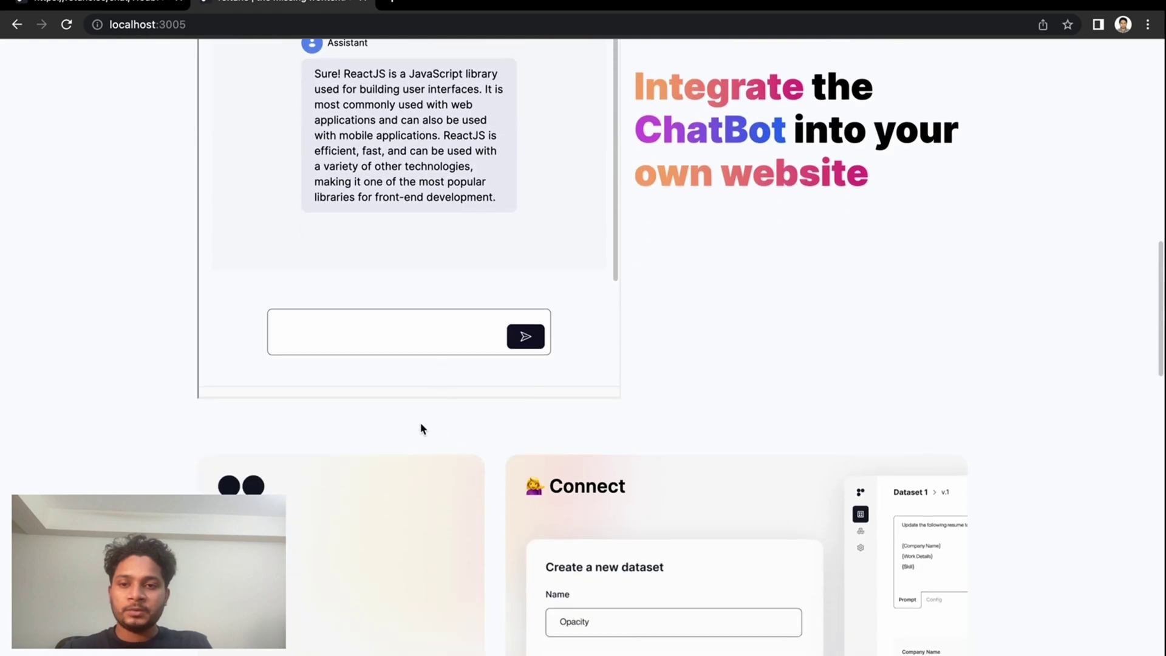
scroll(422, 429, "up", 1)
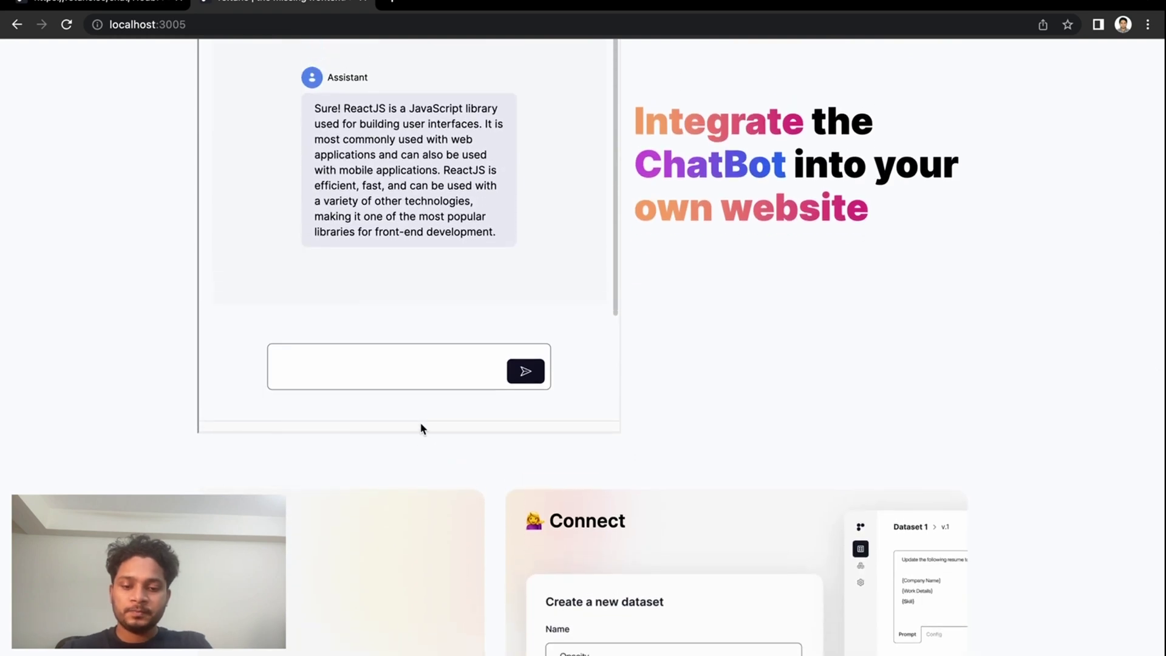
type("Tell me abo")
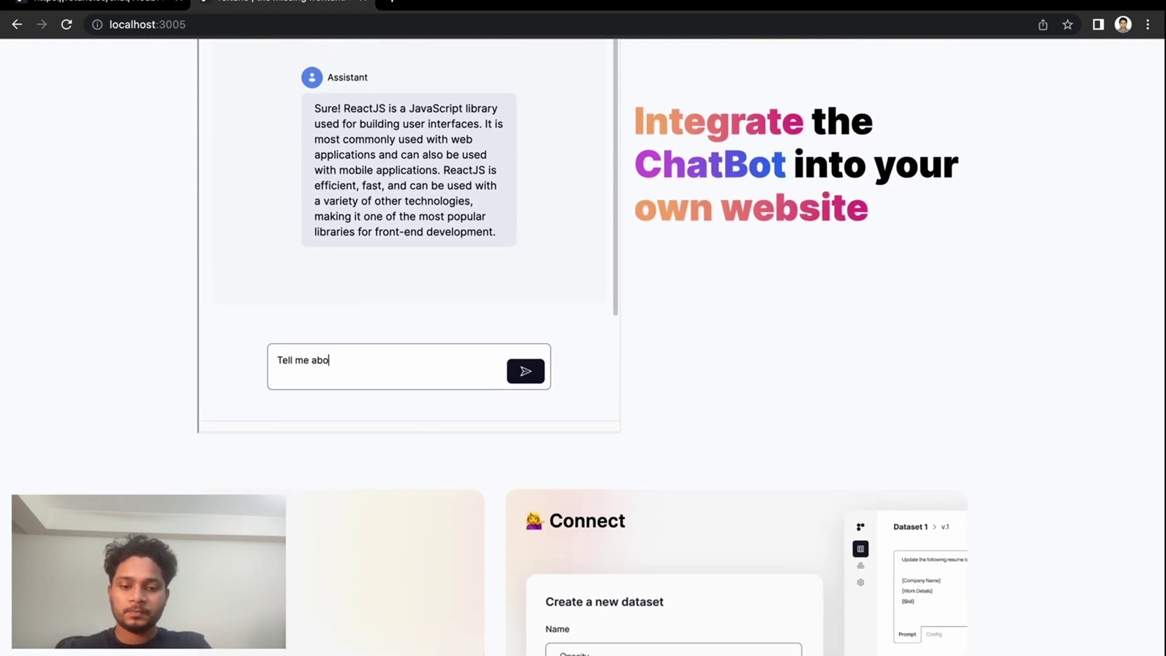
type("ut Next")
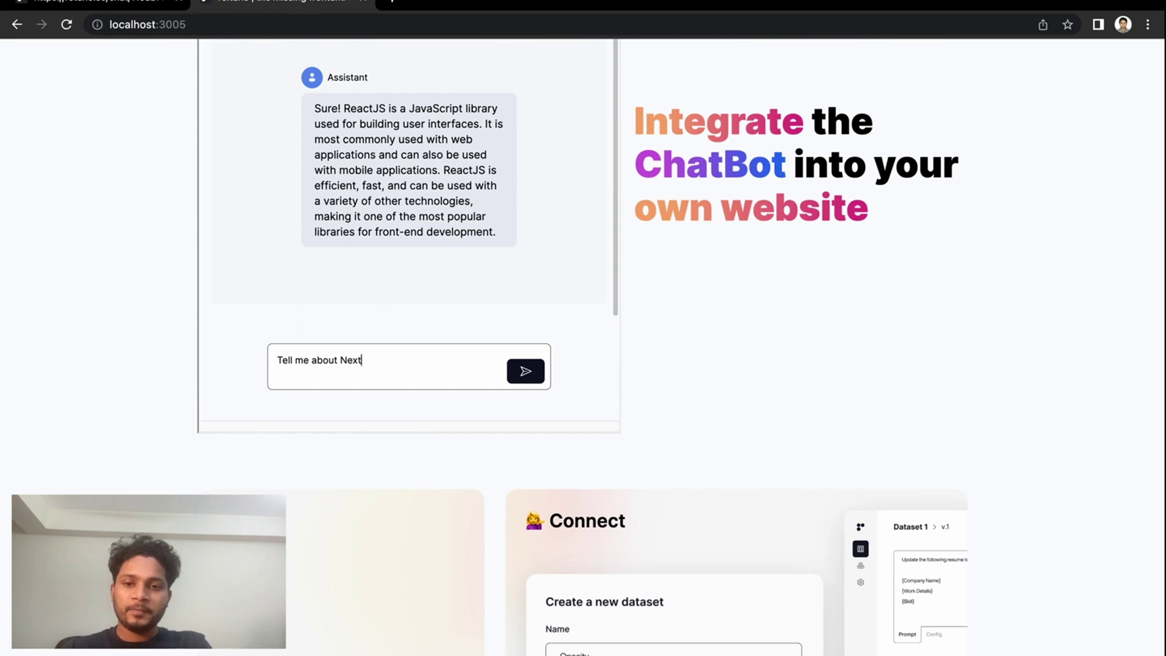
type(".js")
- Send 'Tell me about Next.js' in the embedded chat, read the reply, then reopen the Widget embed code
key("Return")
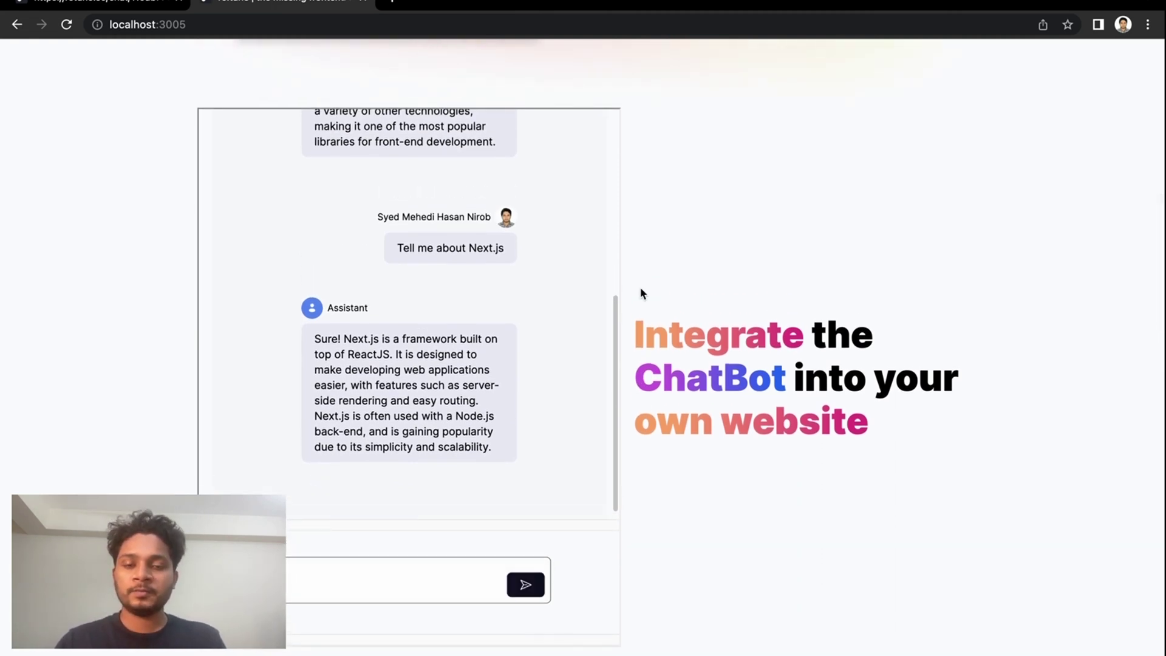
scroll(642, 294, "up", 1)
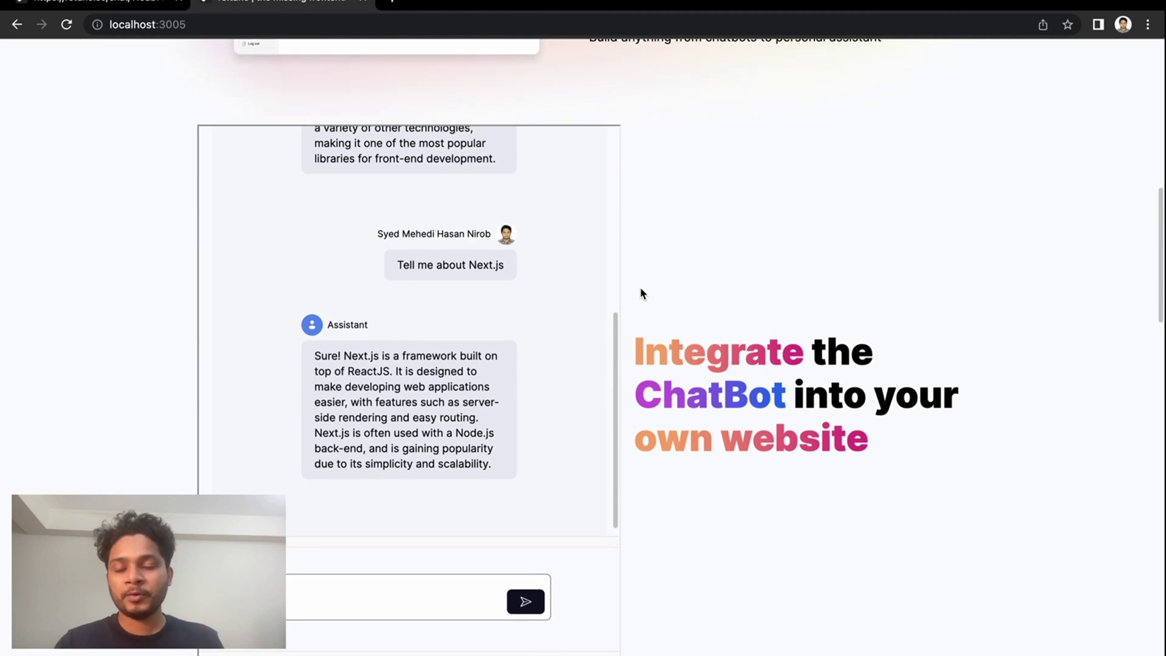
scroll(272, 164, "up", 3)
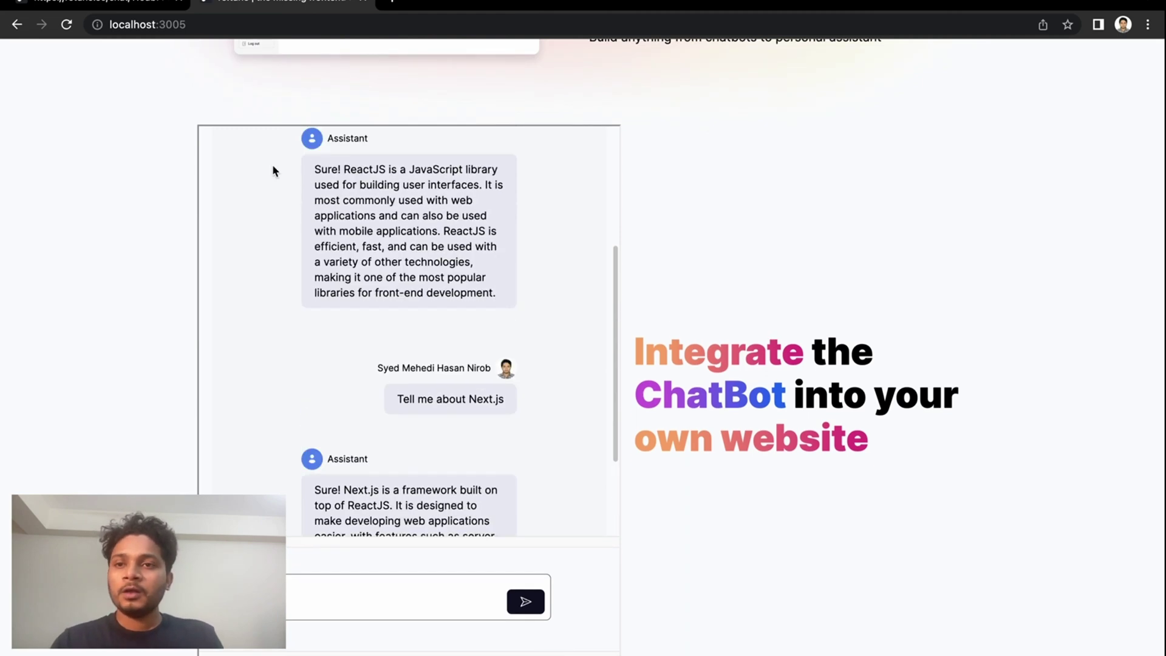
left_click(135, 5)
left_click(136, 218)
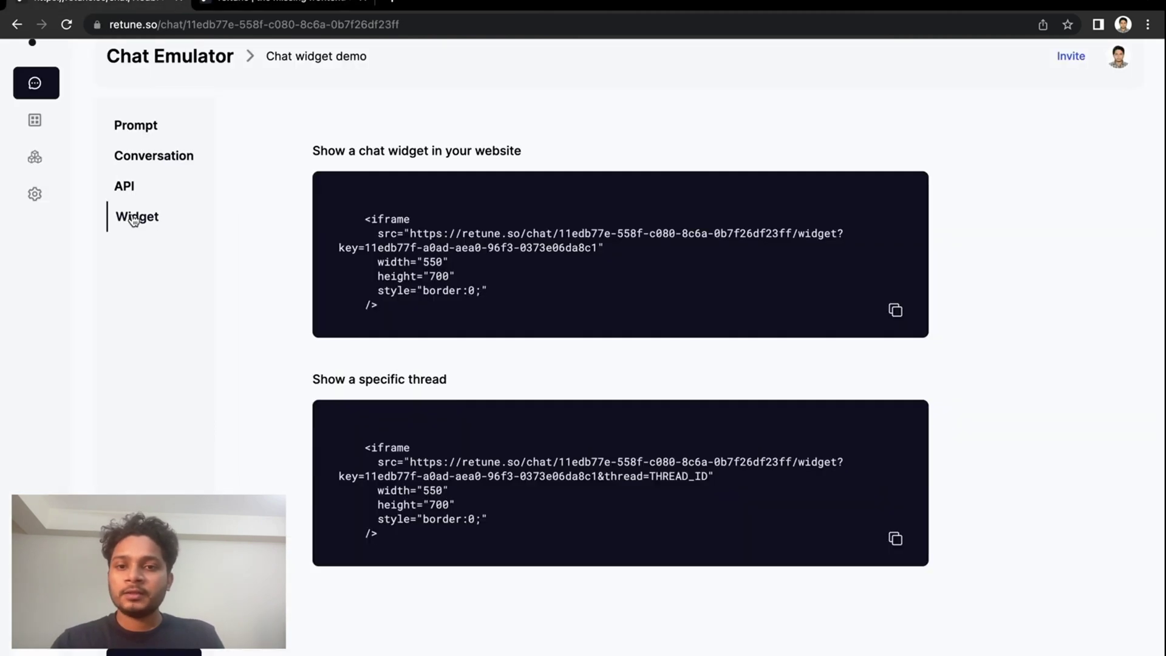